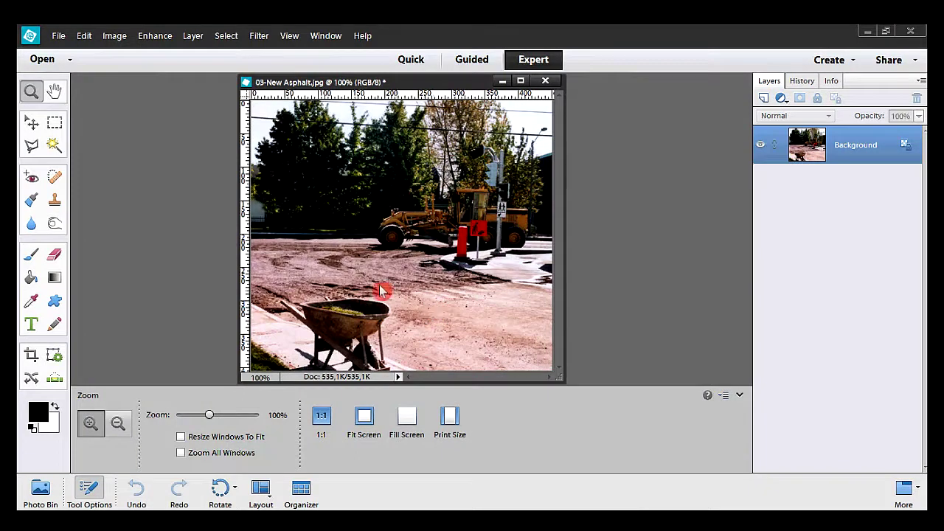
# Pick the Polygonal Lasso tool and magnify the photo to 350%.
pyautogui.click(33, 144)
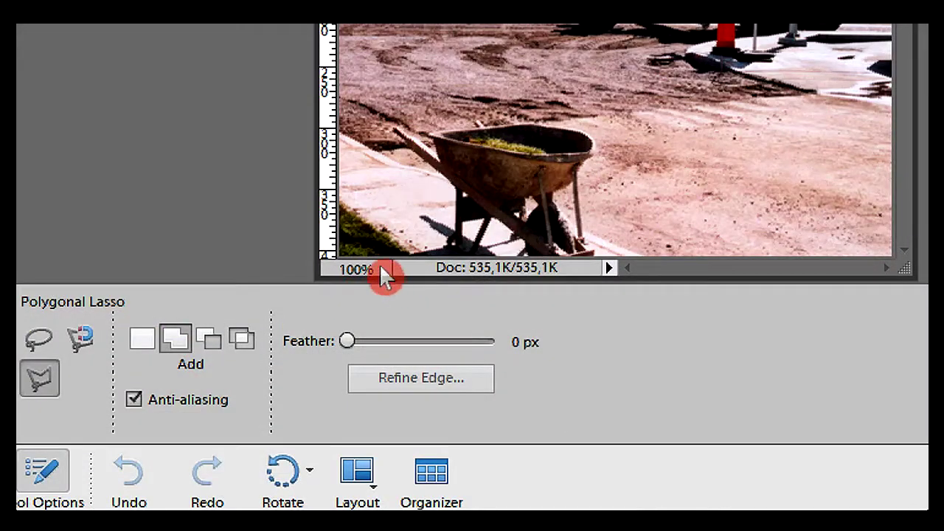
pyautogui.moveTo(379, 267); pyautogui.dragTo(312, 277)
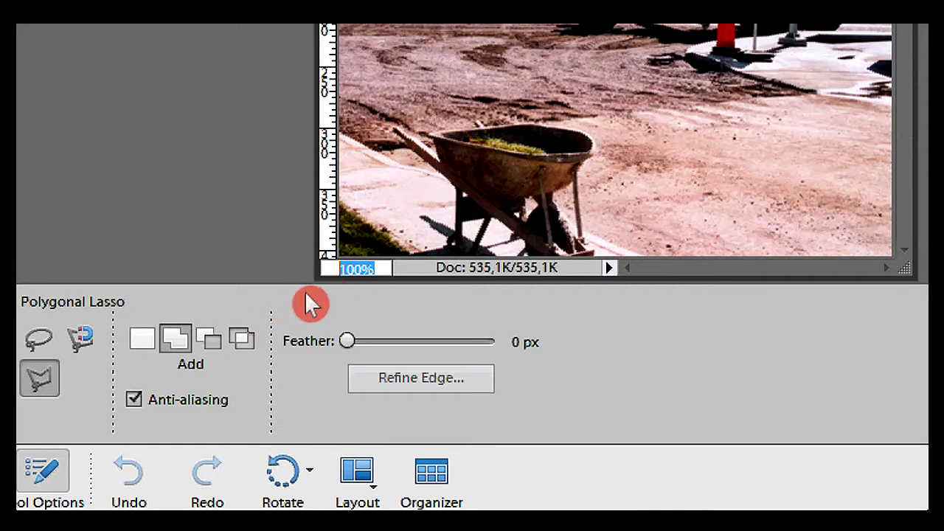
pyautogui.write('3')
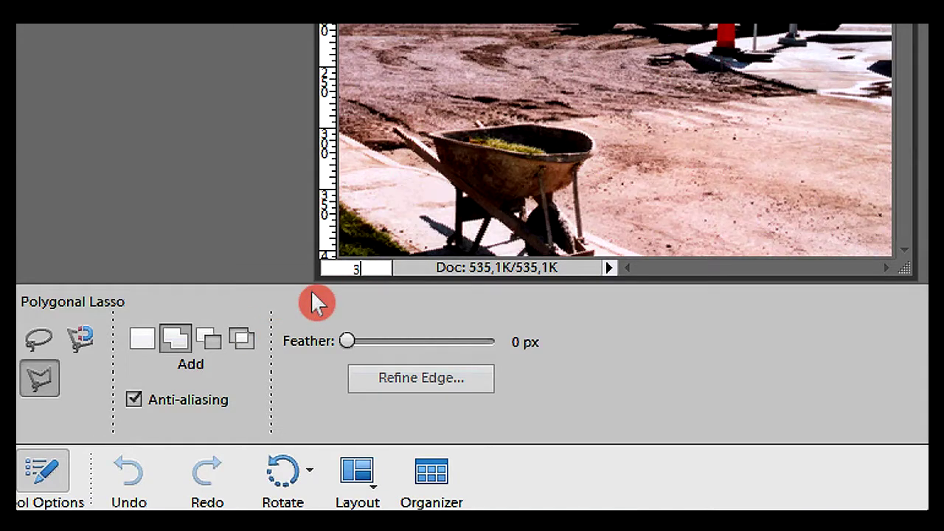
pyautogui.write('50')
pyautogui.press('Return')
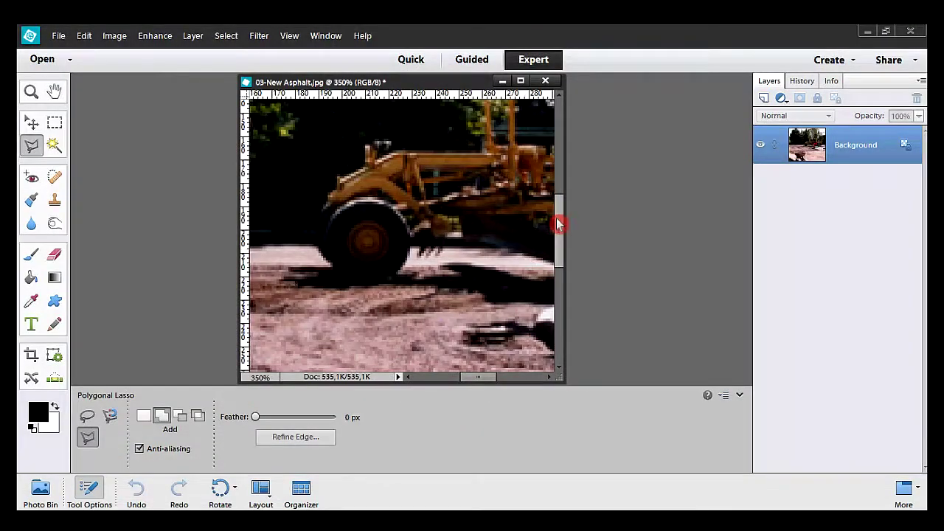
pyautogui.moveTo(559, 224); pyautogui.dragTo(712, 388)
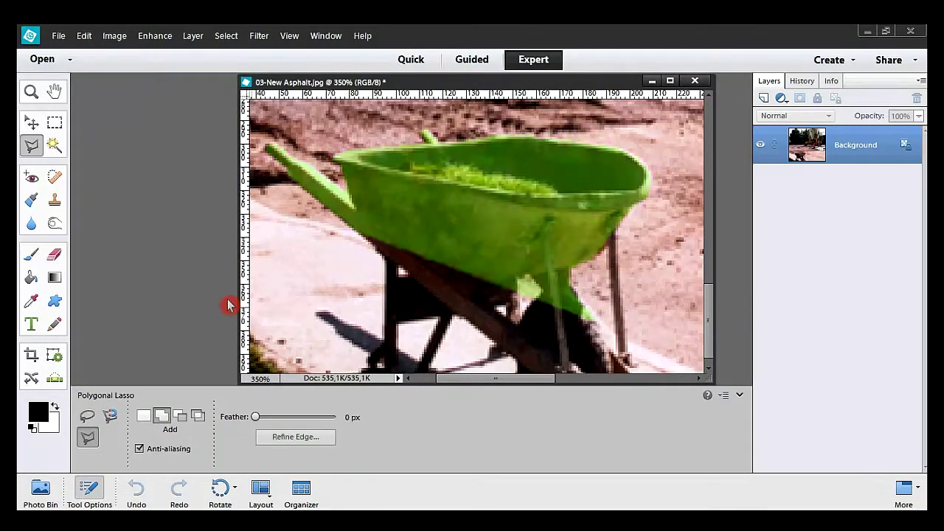
# Start the outline at the handle and trace along the bucket's underside up to its right tip.
pyautogui.click(357, 236)
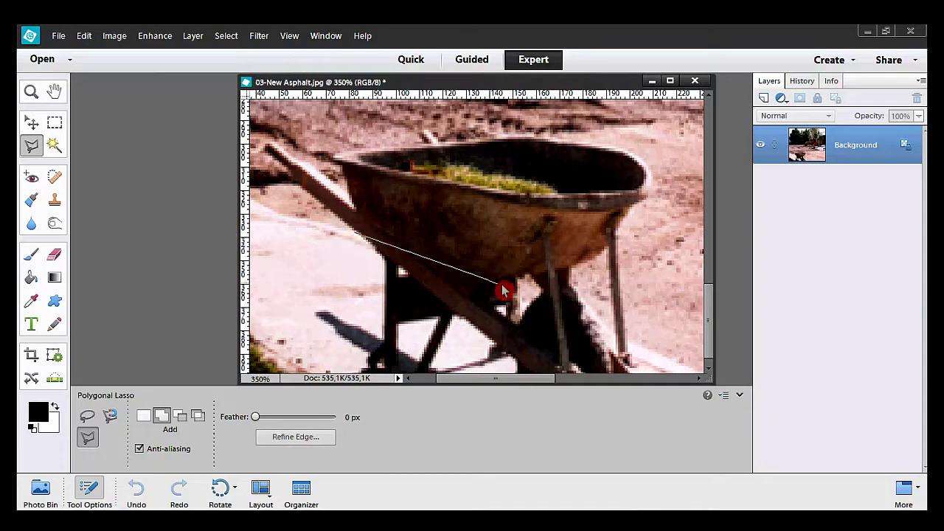
pyautogui.click(600, 324)
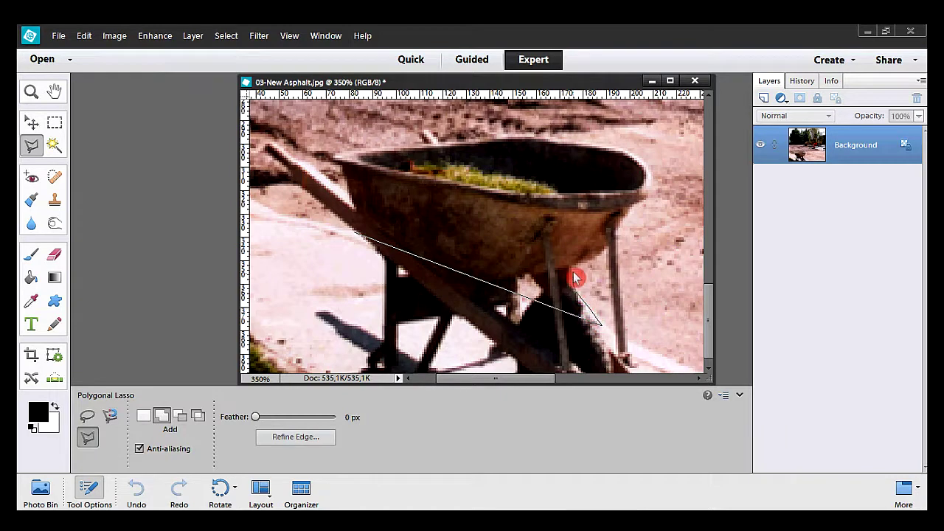
pyautogui.click(572, 283)
pyautogui.click(573, 268)
pyautogui.click(596, 259)
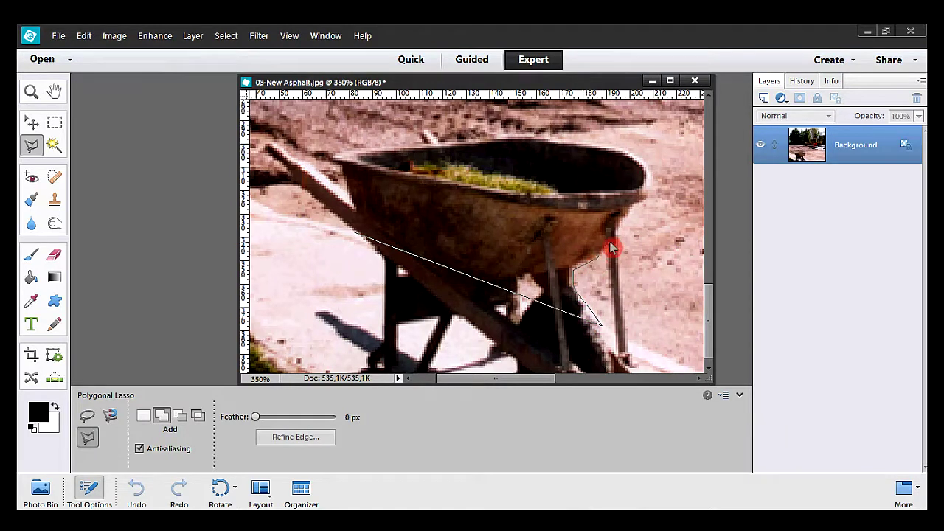
pyautogui.click(650, 197)
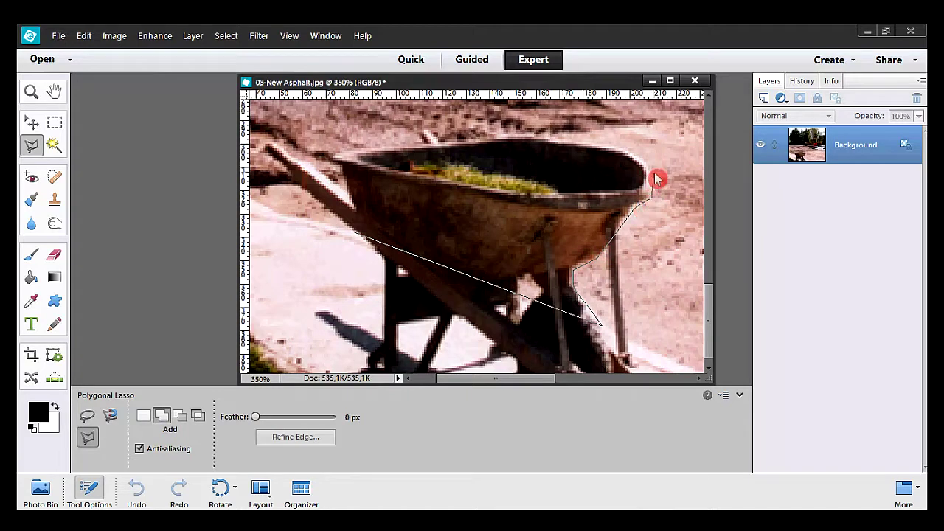
pyautogui.click(653, 179)
# Trace the bucket's right and top rim and left end, then close the outline at the handle.
pyautogui.click(646, 161)
pyautogui.click(615, 147)
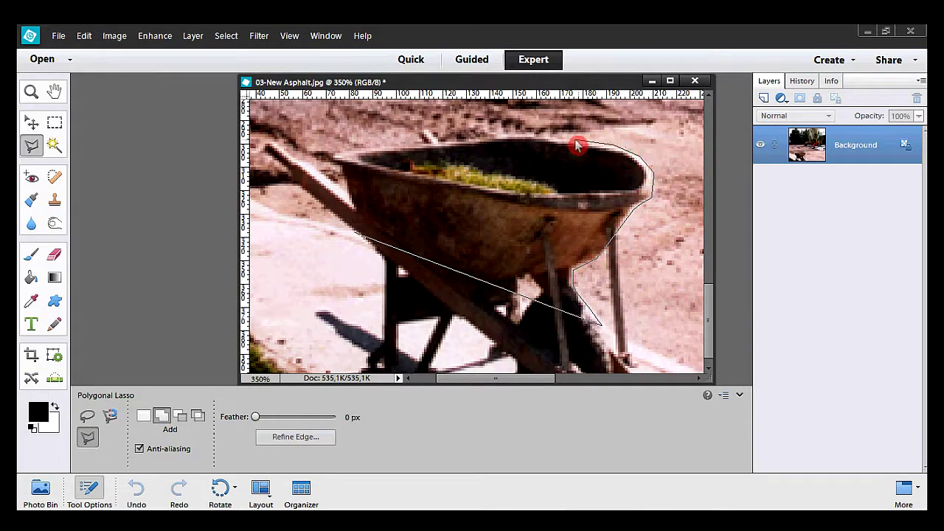
pyautogui.click(577, 143)
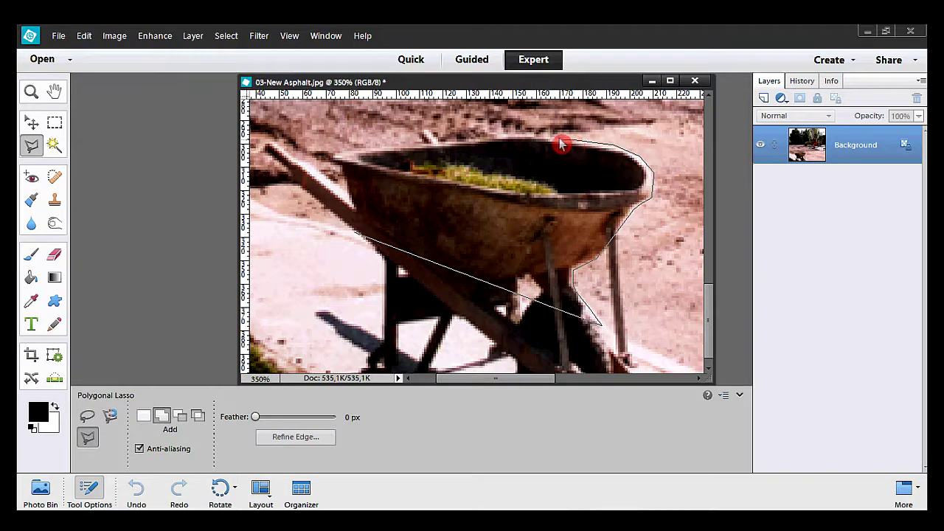
pyautogui.click(516, 136)
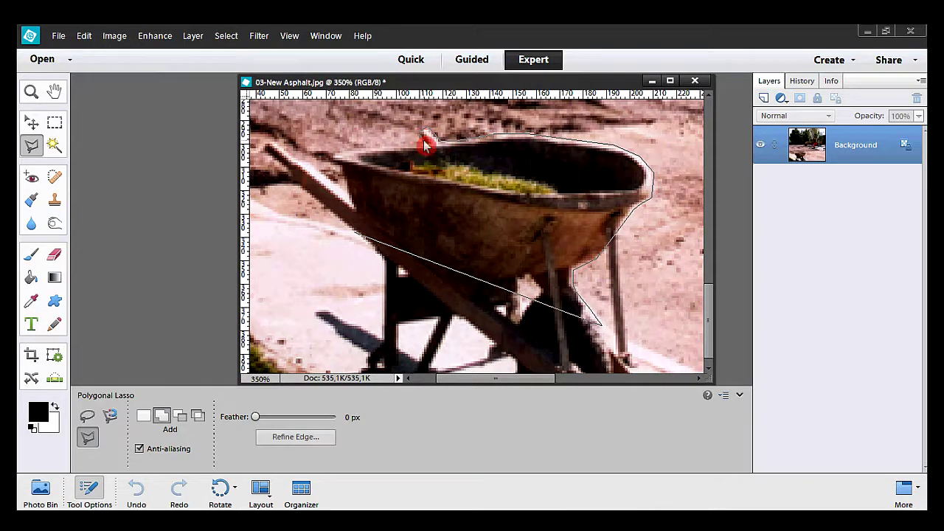
pyautogui.click(332, 160)
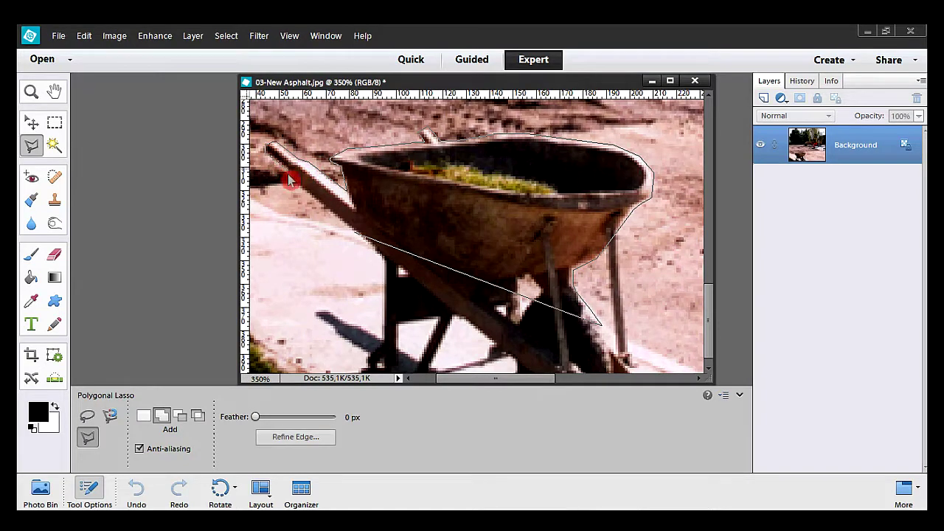
pyautogui.click(357, 237)
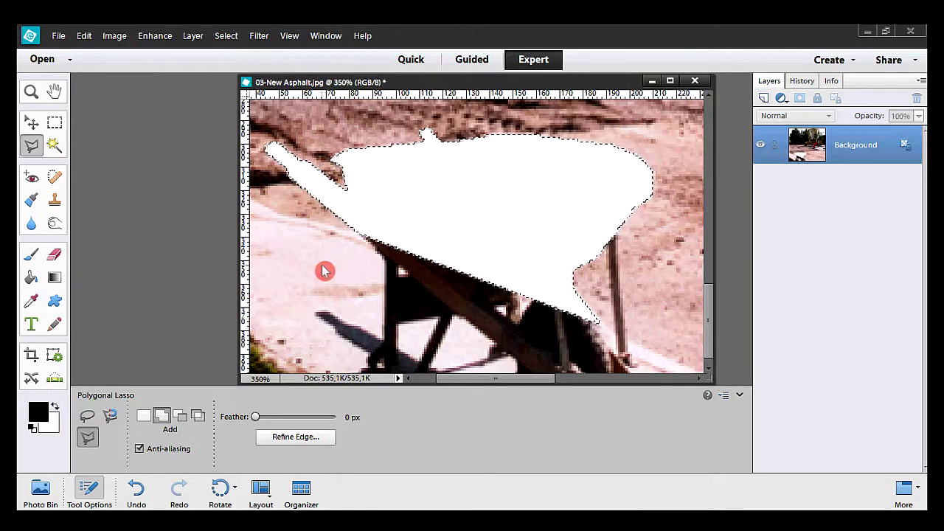
# Fit the whole photo in the window to view the white-cleared wheelbarrow area.
pyautogui.doubleClick(63, 96)
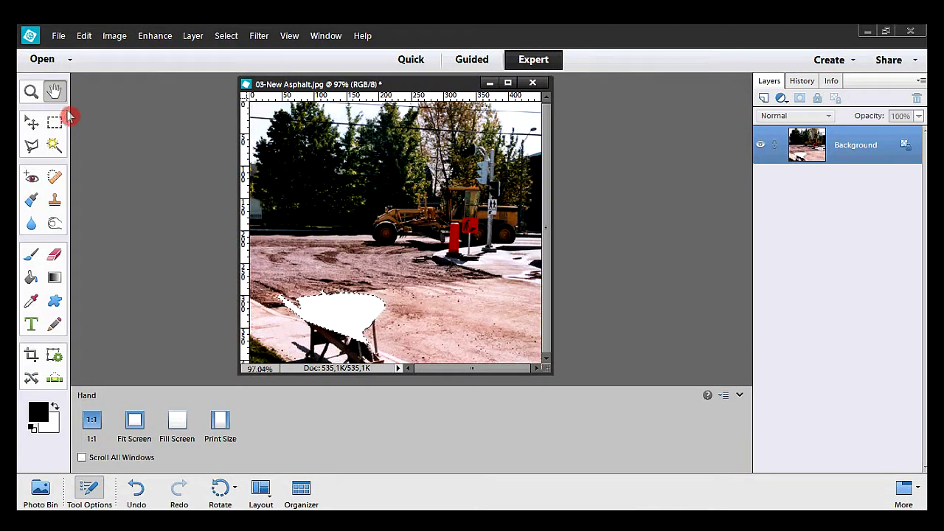
pyautogui.click(31, 93)
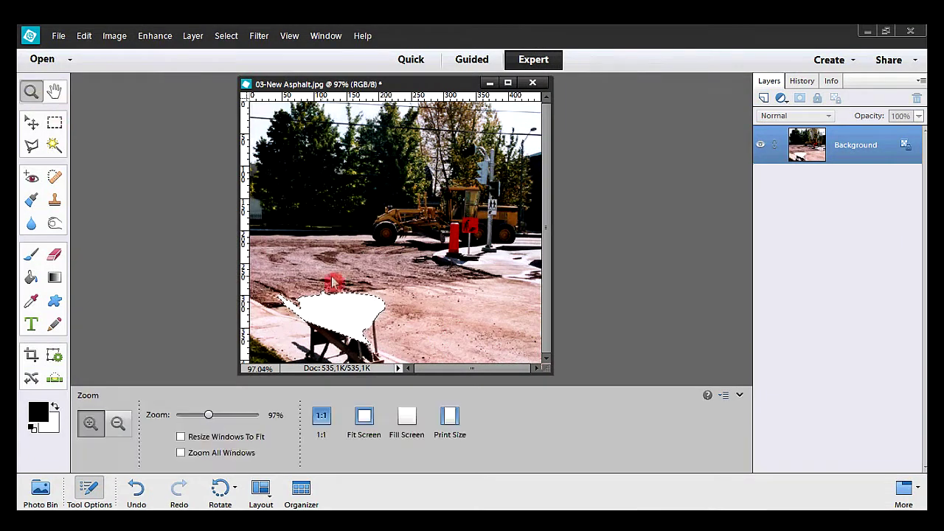
# Zoom to 200% on the white patch and enlarge the document window to frame it.
pyautogui.moveTo(488, 263); pyautogui.dragTo(273, 380)
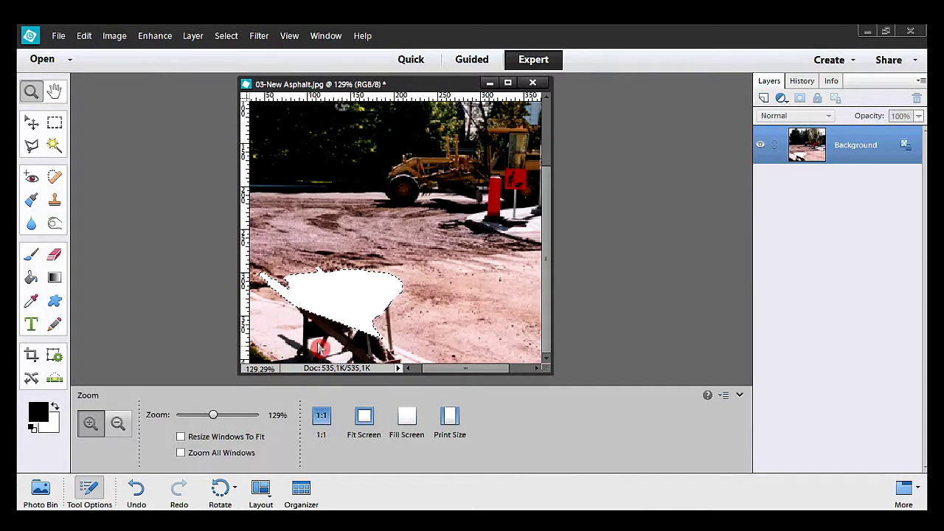
pyautogui.click(345, 340)
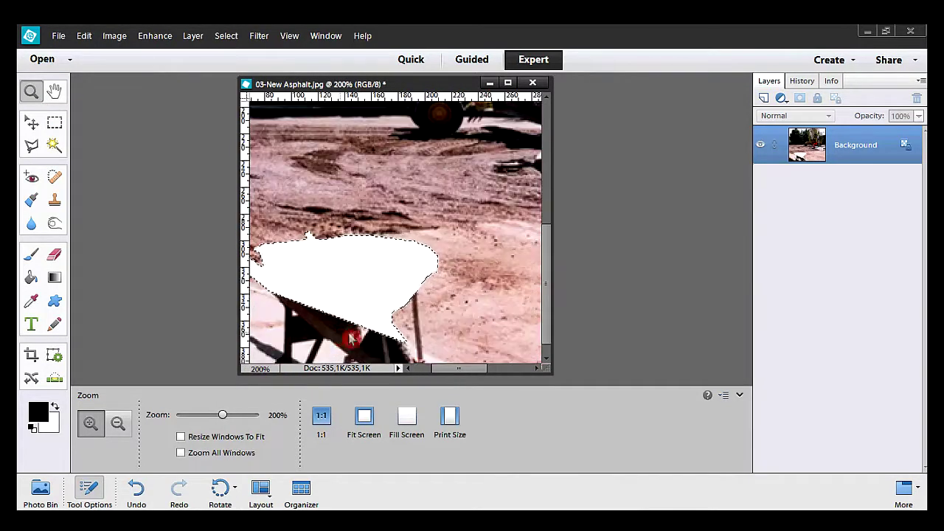
pyautogui.moveTo(552, 373); pyautogui.dragTo(730, 386)
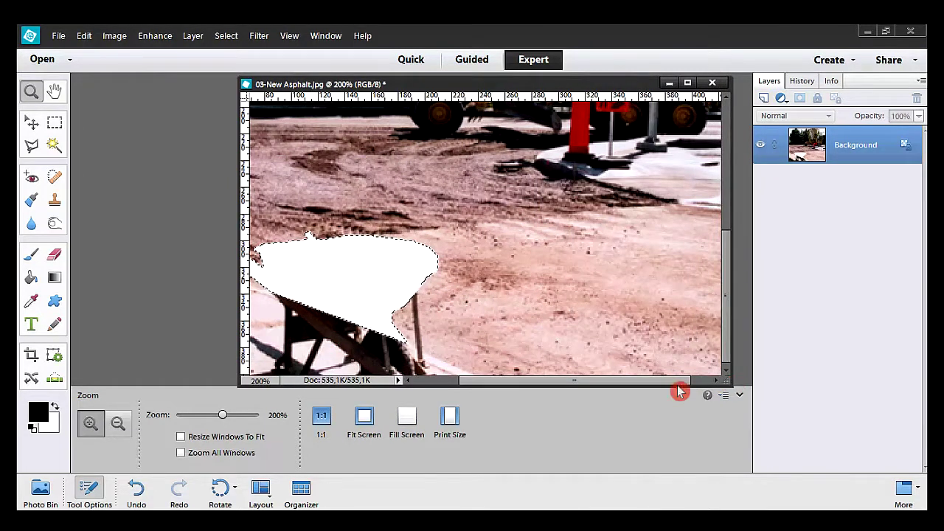
pyautogui.moveTo(656, 384); pyautogui.dragTo(625, 388)
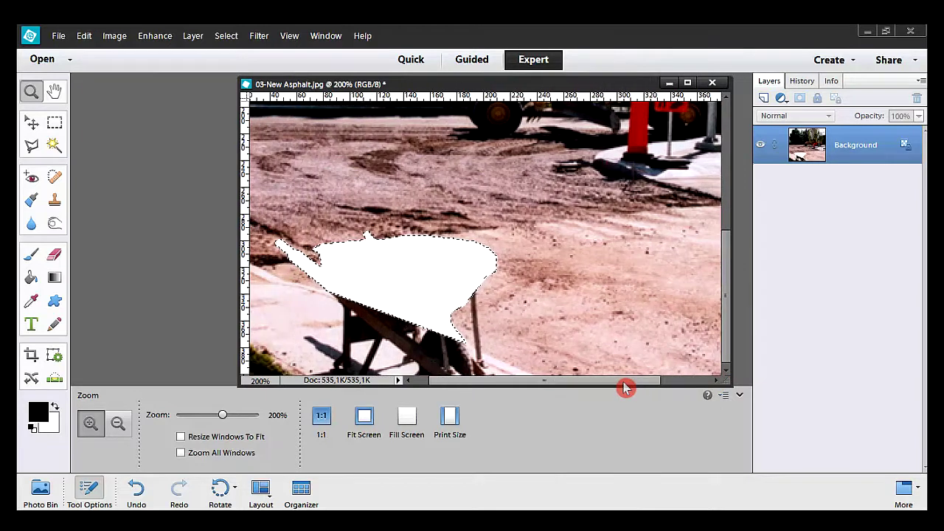
pyautogui.moveTo(727, 299); pyautogui.dragTo(727, 313)
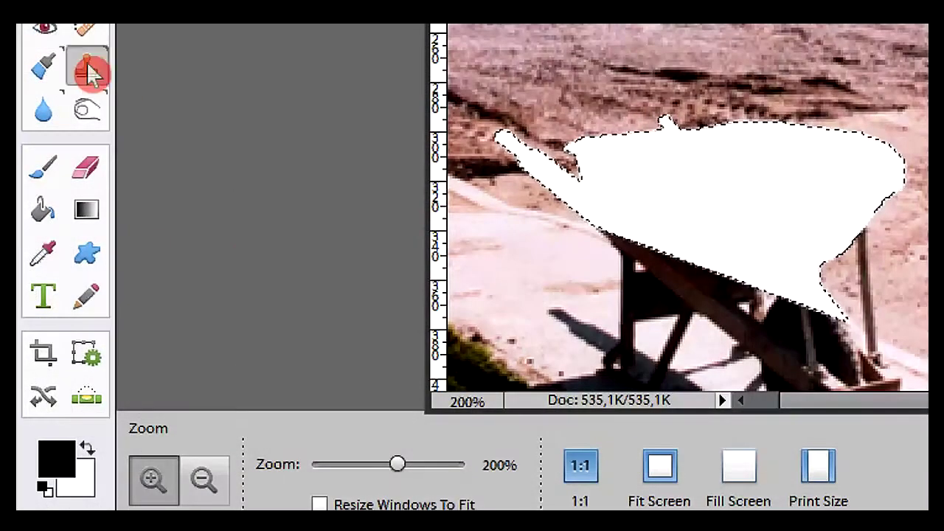
# Clone nearby sand over the white patch, covering its left tip, middle and right side.
pyautogui.click(88, 72)
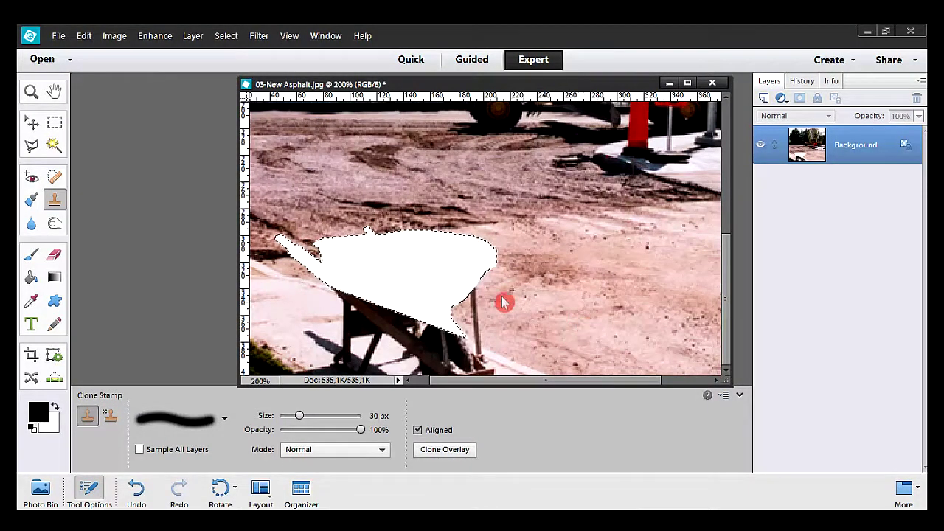
pyautogui.moveTo(415, 272)
pyautogui.mouseDown()
pyautogui.moveTo(444, 275)
pyautogui.moveTo(425, 257)
pyautogui.moveTo(464, 264)
pyautogui.moveTo(442, 250)
pyautogui.moveTo(465, 273)
pyautogui.moveTo(472, 251)
pyautogui.moveTo(486, 261)
pyautogui.moveTo(468, 256)
pyautogui.moveTo(466, 272)
pyautogui.moveTo(438, 293)
pyautogui.moveTo(453, 306)
pyautogui.moveTo(430, 313)
pyautogui.moveTo(445, 304)
pyautogui.moveTo(402, 310)
pyautogui.moveTo(405, 292)
pyautogui.moveTo(419, 297)
pyautogui.moveTo(391, 299)
pyautogui.moveTo(377, 285)
pyautogui.moveTo(348, 283)
pyautogui.moveTo(351, 269)
pyautogui.moveTo(328, 272)
pyautogui.moveTo(360, 257)
pyautogui.moveTo(348, 257)
pyautogui.moveTo(406, 247)
pyautogui.moveTo(340, 249)
pyautogui.moveTo(363, 242)
pyautogui.moveTo(302, 258)
pyautogui.moveTo(353, 258)
pyautogui.moveTo(374, 291)
pyautogui.mouseUp()
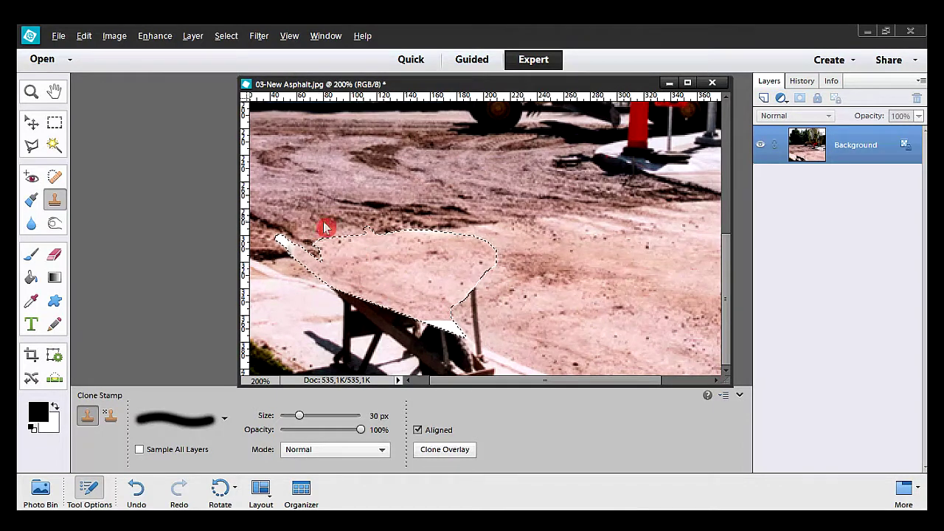
pyautogui.moveTo(288, 250); pyautogui.dragTo(296, 250)
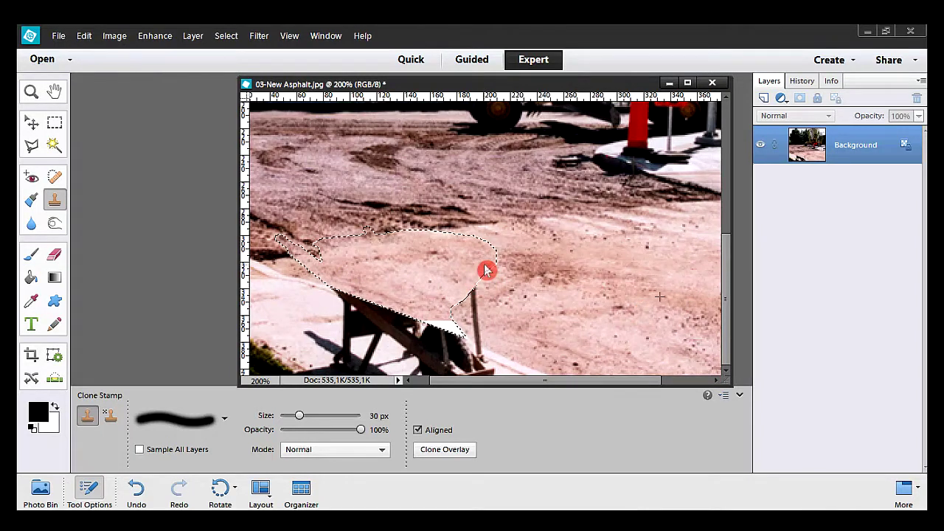
pyautogui.moveTo(487, 271); pyautogui.dragTo(472, 270)
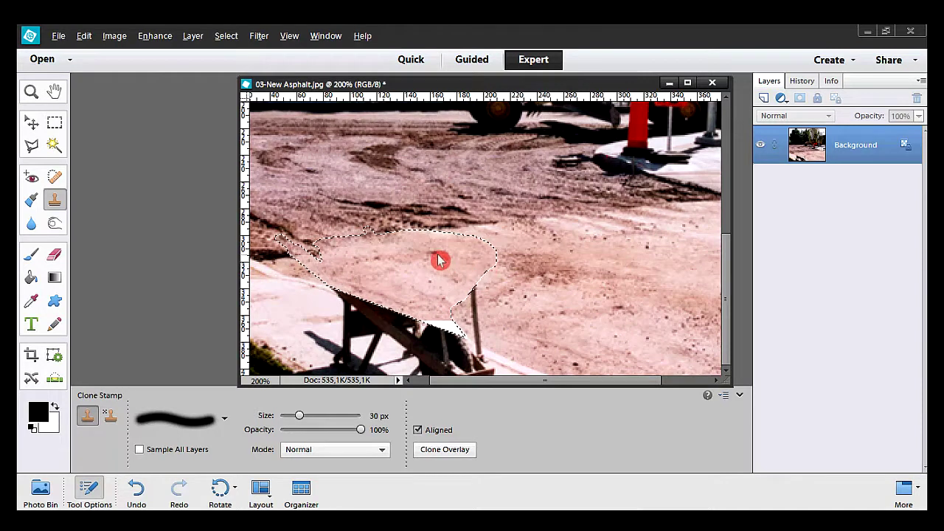
pyautogui.moveTo(422, 240); pyautogui.dragTo(442, 250)
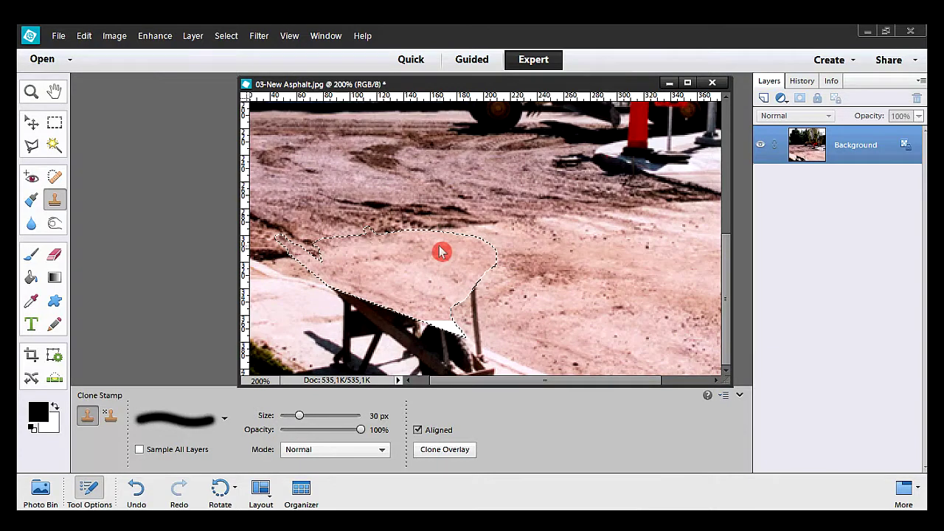
pyautogui.click(227, 37)
# Deselect and zoom to about 300% around the wheelbarrow and patched sand.
pyautogui.click(231, 64)
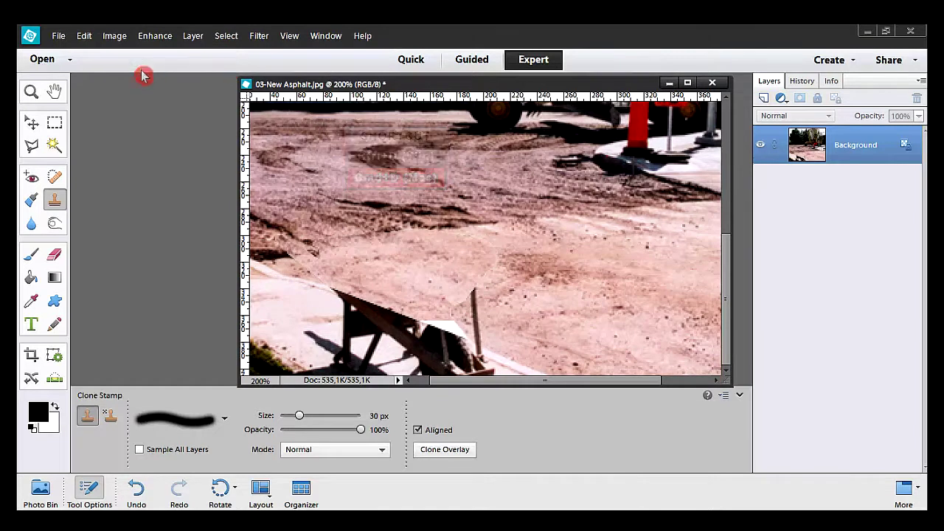
pyautogui.click(30, 93)
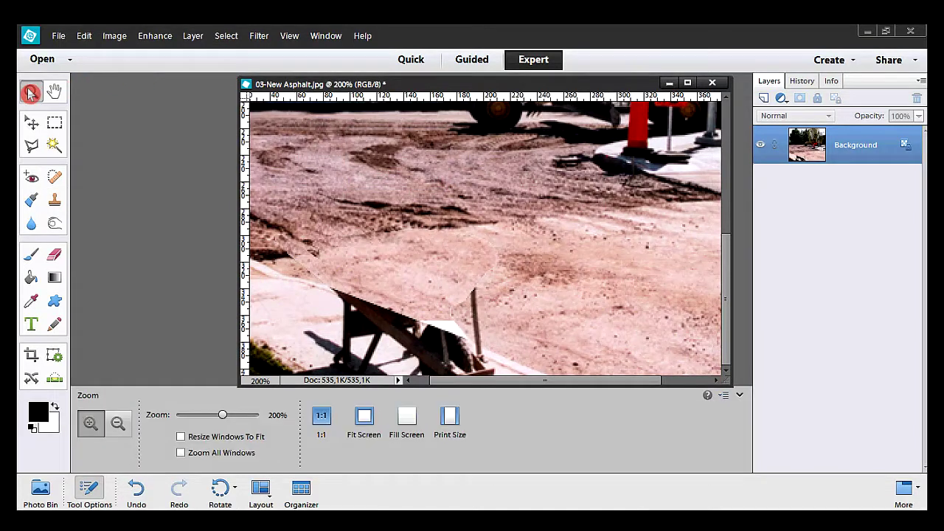
pyautogui.moveTo(343, 196); pyautogui.dragTo(605, 380)
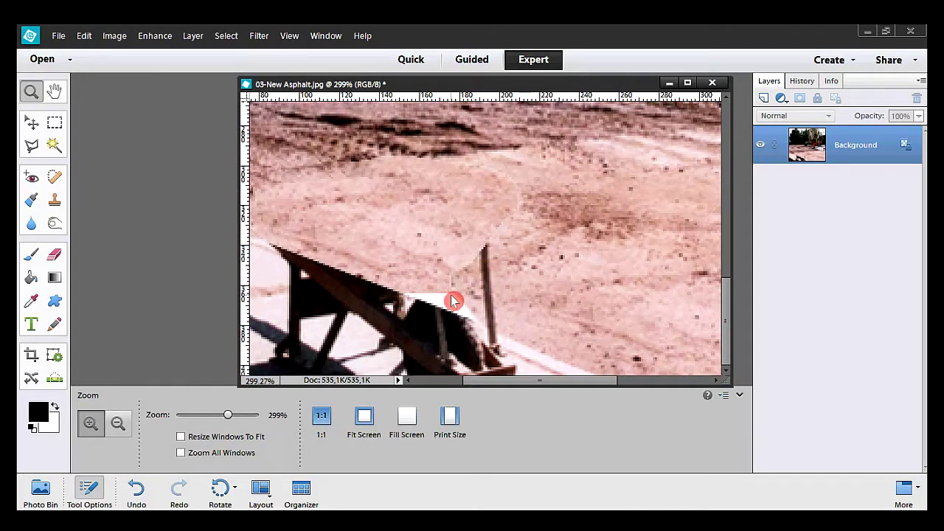
# Cover the dark post behind the wheelbarrow with cloned sand and blend the patch.
pyautogui.click(57, 200)
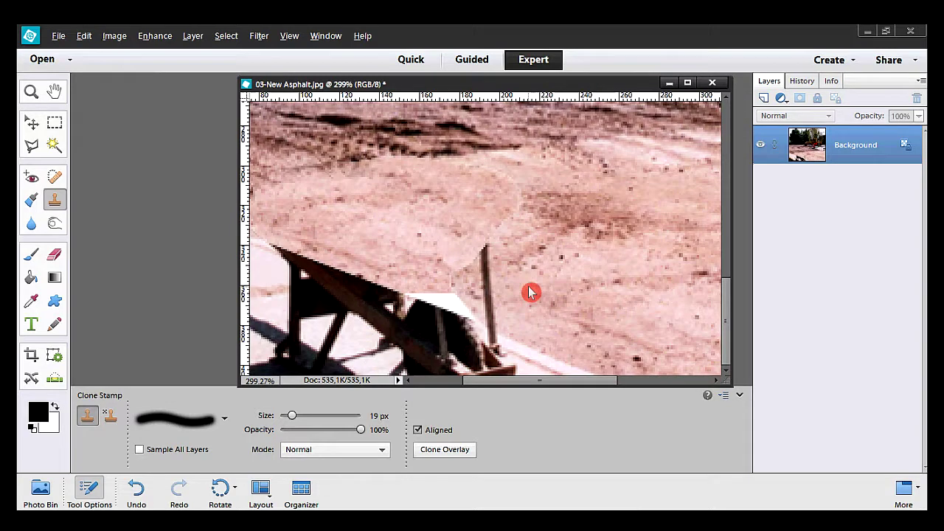
pyautogui.moveTo(500, 291)
pyautogui.mouseDown()
pyautogui.moveTo(489, 291)
pyautogui.moveTo(487, 261)
pyautogui.moveTo(457, 262)
pyautogui.moveTo(491, 232)
pyautogui.moveTo(489, 223)
pyautogui.mouseUp()
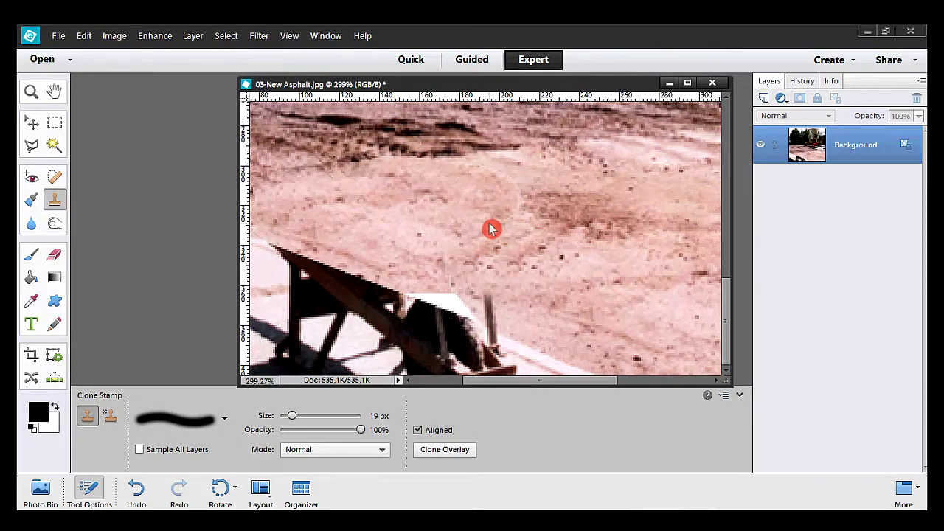
pyautogui.moveTo(485, 230)
pyautogui.mouseDown()
pyautogui.moveTo(499, 231)
pyautogui.moveTo(511, 209)
pyautogui.mouseUp()
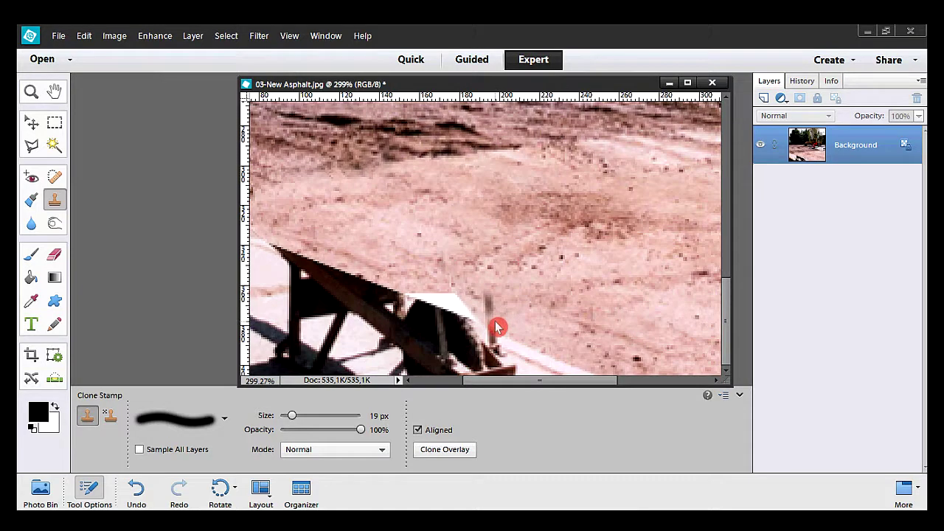
pyautogui.moveTo(494, 322)
pyautogui.mouseDown()
pyautogui.moveTo(421, 291)
pyautogui.moveTo(466, 304)
pyautogui.moveTo(417, 292)
pyautogui.mouseUp()
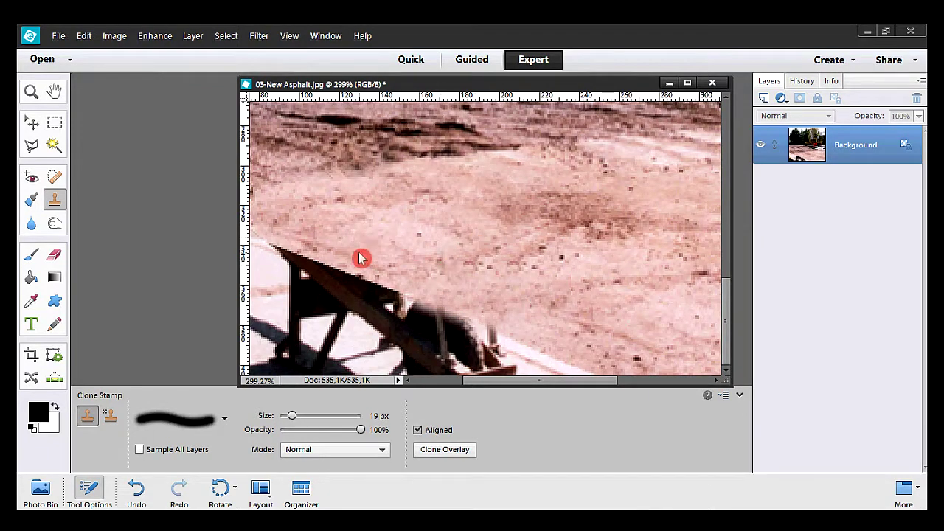
pyautogui.moveTo(356, 257)
pyautogui.mouseDown()
pyautogui.moveTo(307, 244)
pyautogui.moveTo(316, 248)
pyautogui.mouseUp()
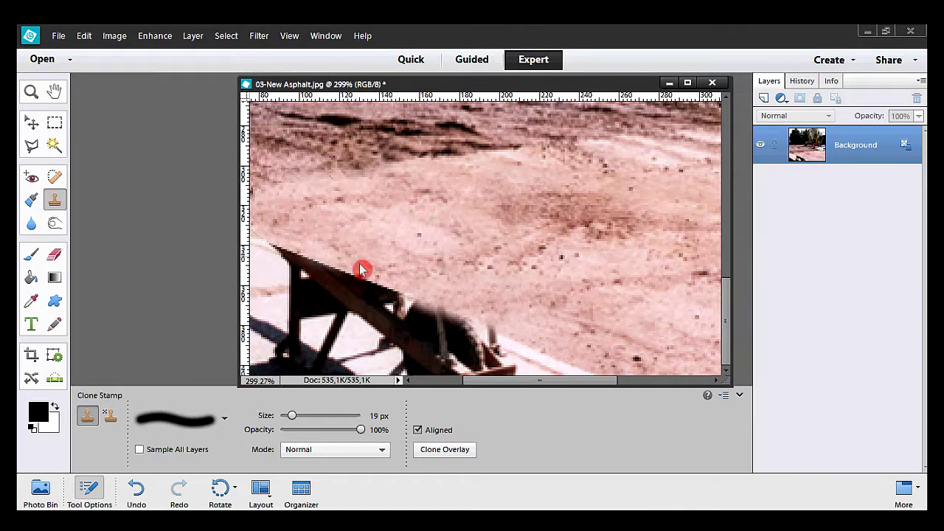
pyautogui.moveTo(514, 384); pyautogui.dragTo(461, 385)
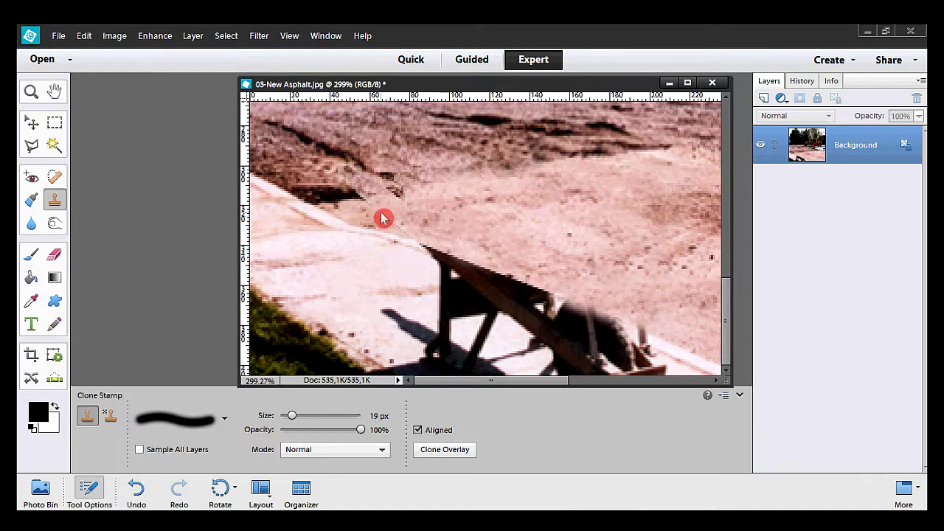
# Clone along the sidewalk edge and curb shadow, and paint over the leftover post stub.
pyautogui.moveTo(383, 217)
pyautogui.mouseDown()
pyautogui.moveTo(398, 217)
pyautogui.moveTo(377, 214)
pyautogui.mouseUp()
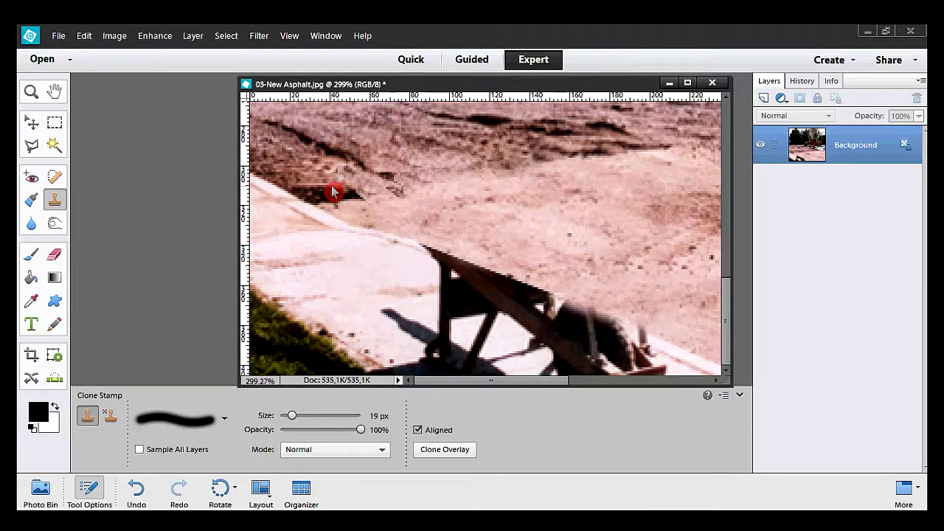
pyautogui.moveTo(332, 192)
pyautogui.mouseDown()
pyautogui.moveTo(386, 191)
pyautogui.moveTo(440, 231)
pyautogui.mouseUp()
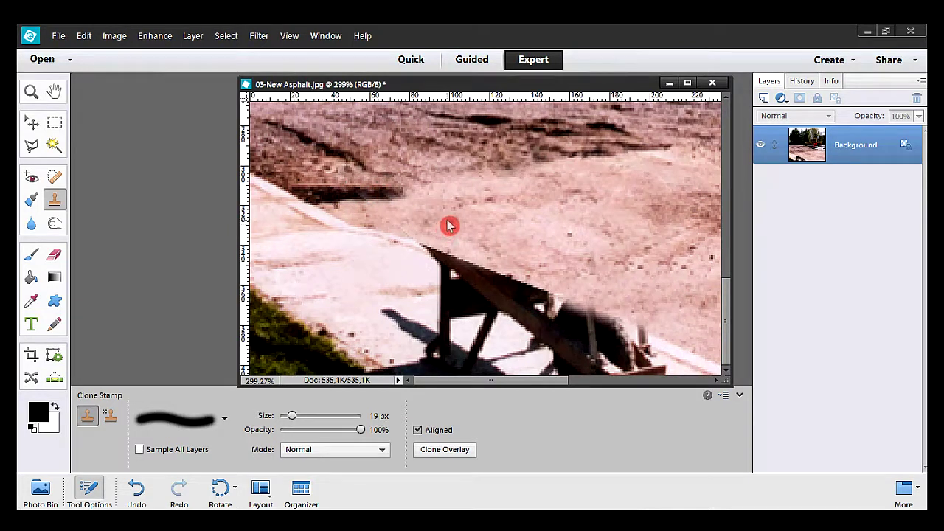
pyautogui.moveTo(447, 226); pyautogui.dragTo(435, 219)
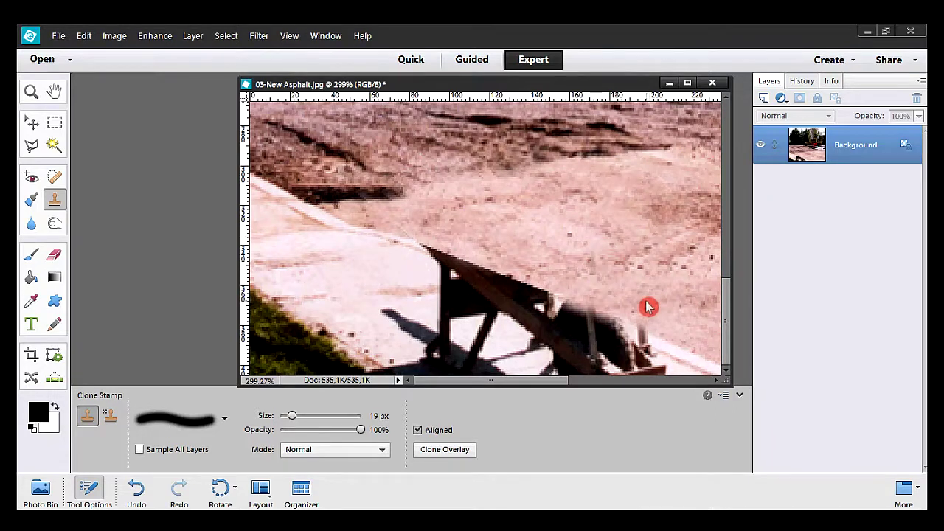
pyautogui.moveTo(623, 316); pyautogui.dragTo(636, 317)
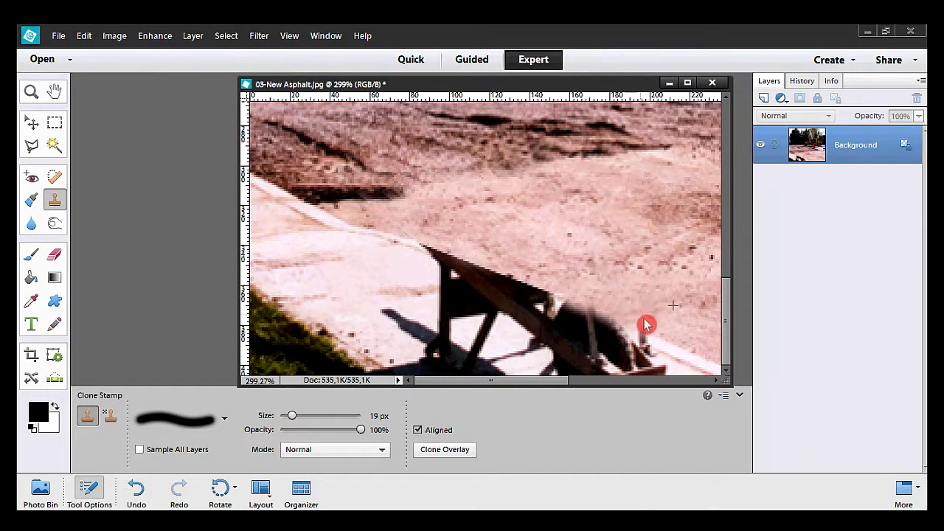
pyautogui.moveTo(646, 324)
pyautogui.mouseDown()
pyautogui.moveTo(637, 327)
pyautogui.moveTo(643, 320)
pyautogui.mouseUp()
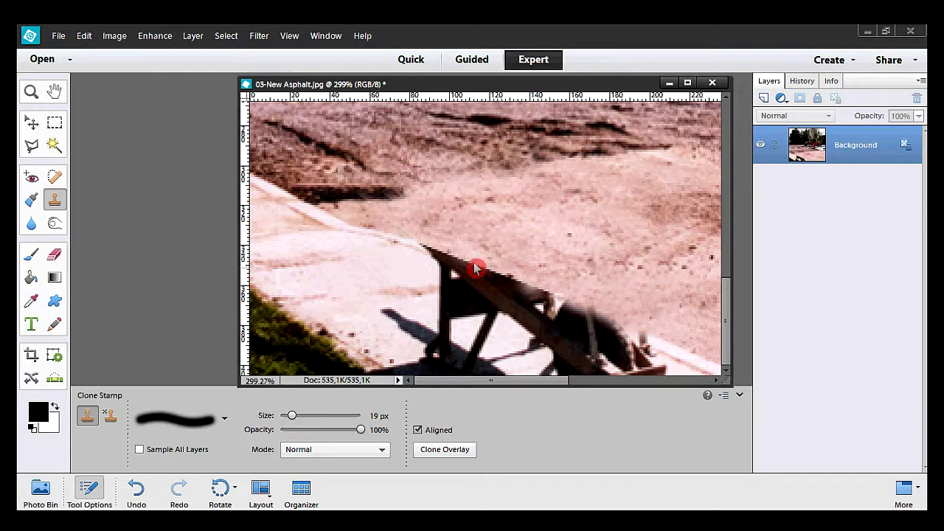
pyautogui.doubleClick(62, 103)
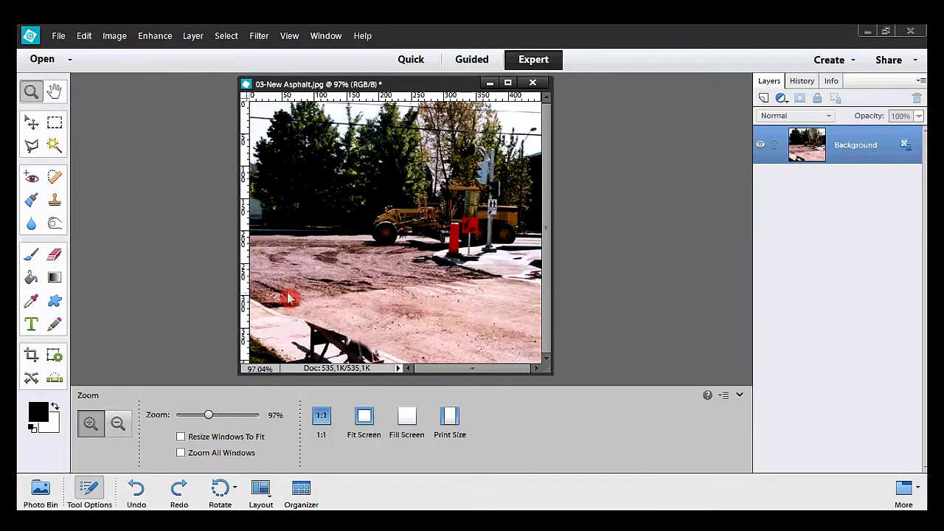
# Enlarge the document window and zoom to about 425% on the wheelbarrow's legs.
pyautogui.moveTo(287, 293); pyautogui.dragTo(425, 379)
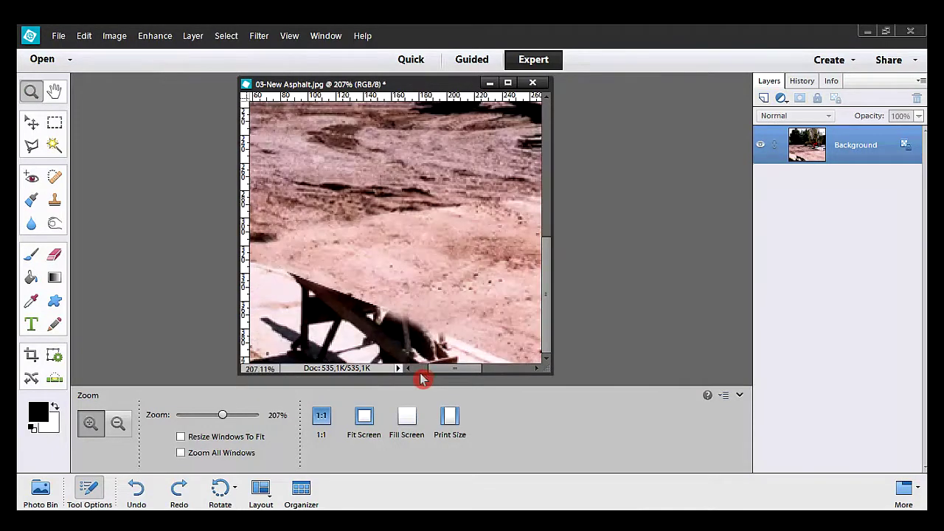
pyautogui.moveTo(549, 376); pyautogui.dragTo(740, 387)
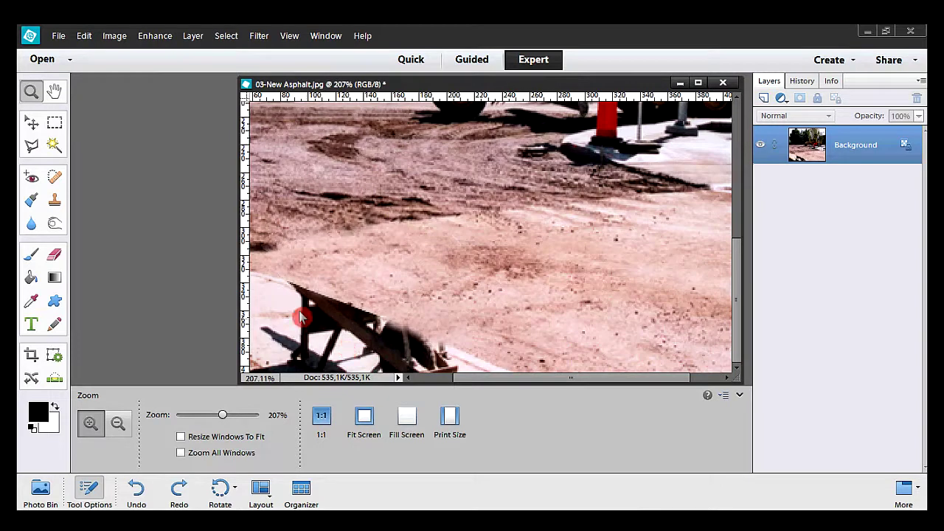
pyautogui.moveTo(256, 264); pyautogui.dragTo(492, 383)
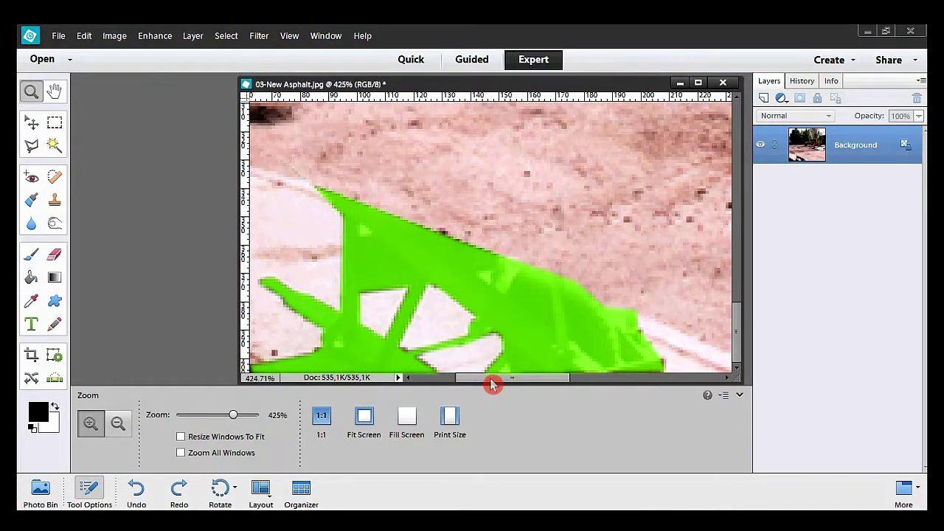
pyautogui.click(33, 150)
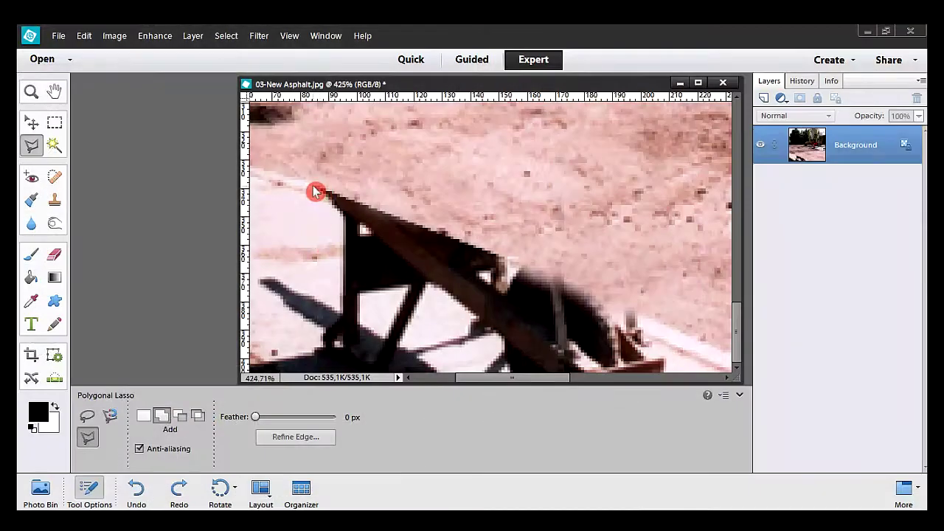
# Outline from the wheelbarrow's upper corner down the leg and around the shadow's edges.
pyautogui.click(313, 186)
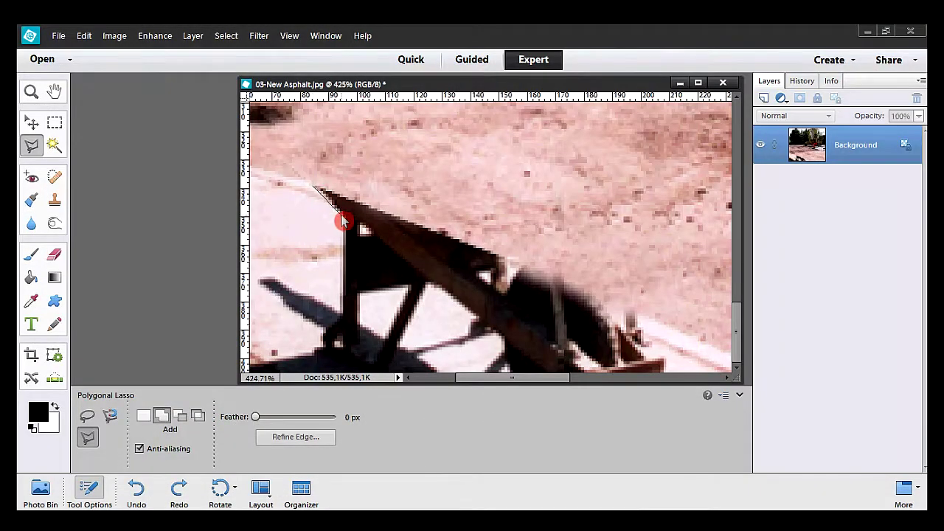
pyautogui.click(340, 215)
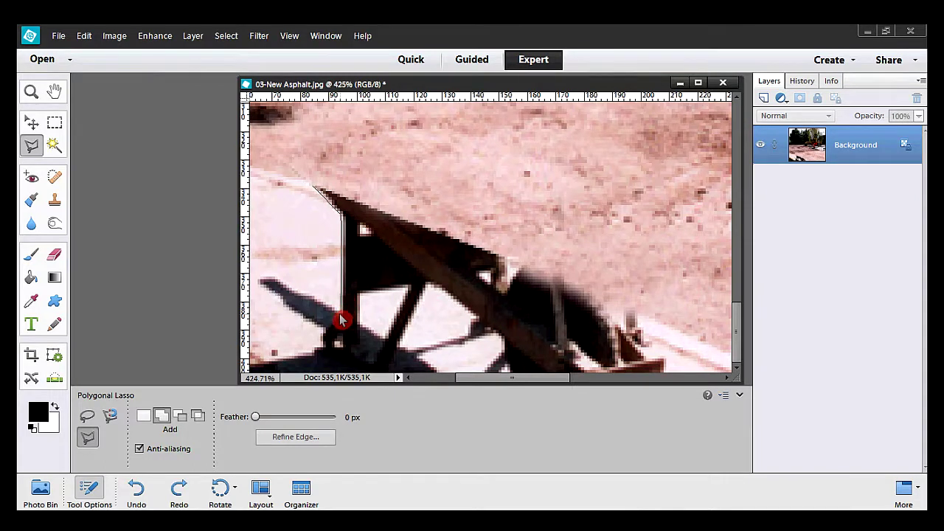
pyautogui.click(341, 318)
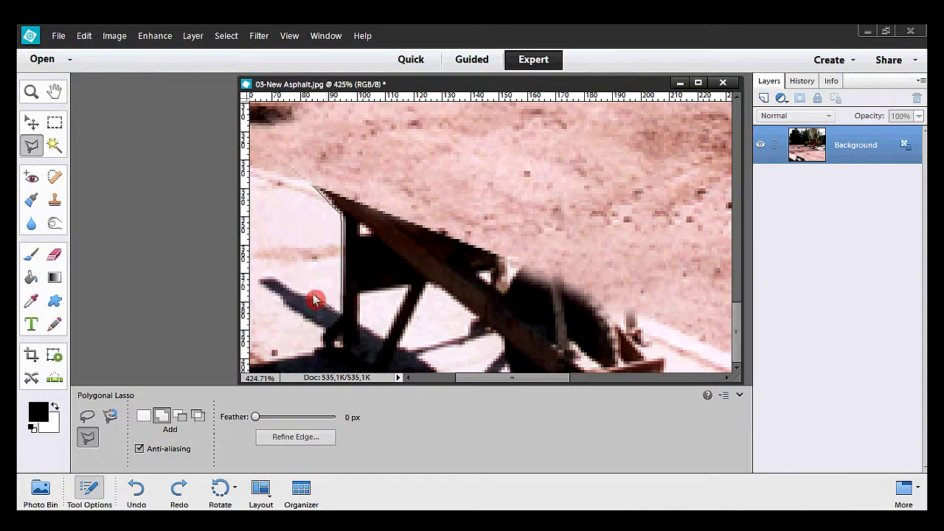
pyautogui.click(269, 280)
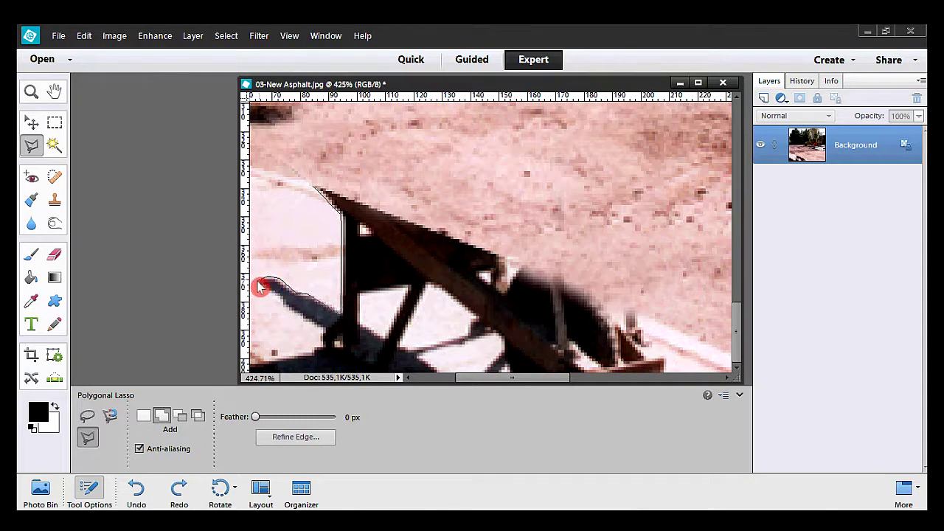
pyautogui.click(259, 282)
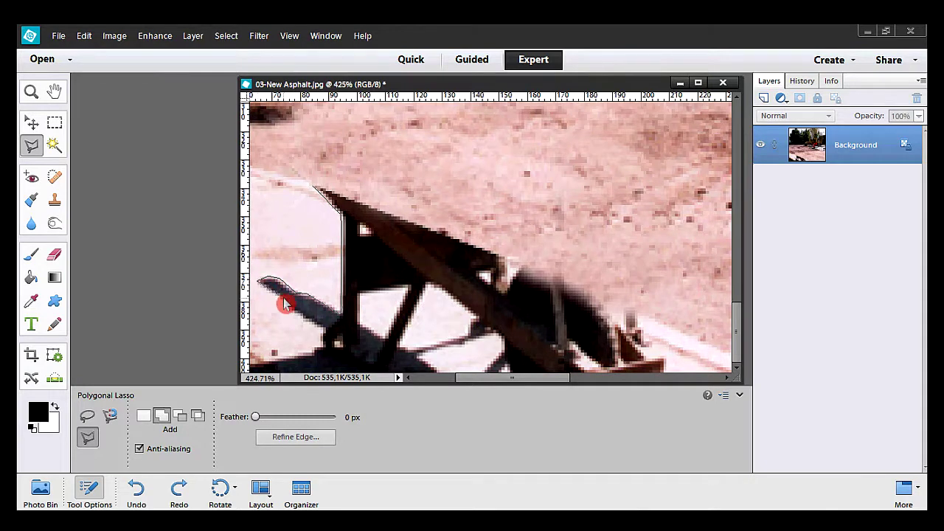
pyautogui.click(283, 310)
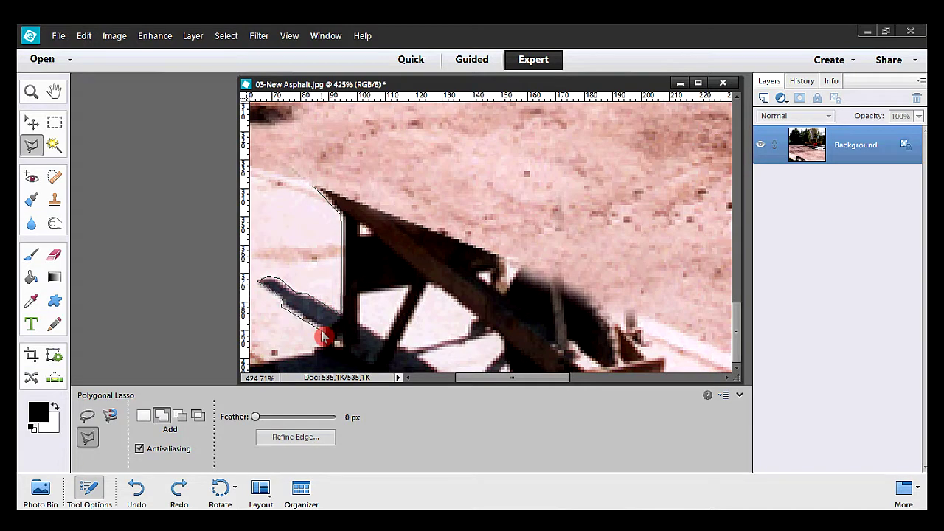
pyautogui.click(321, 331)
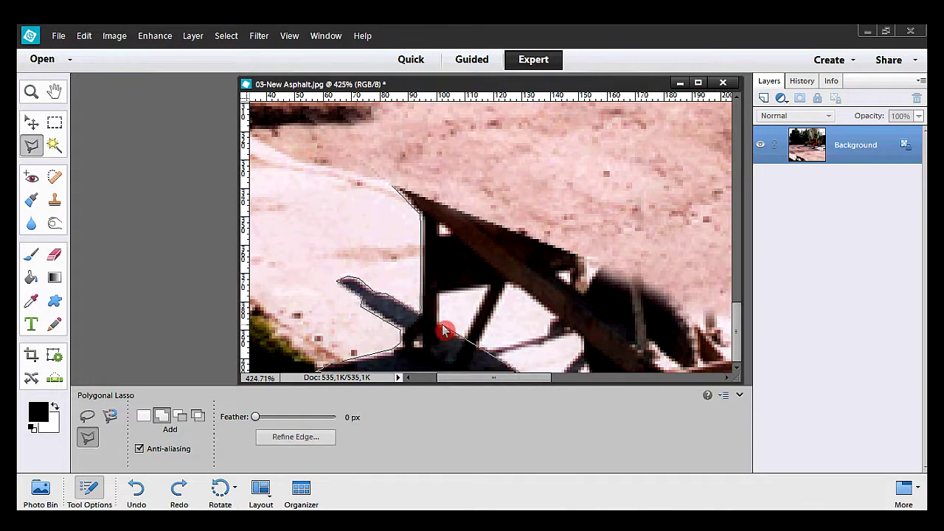
# Continue the outline past the pole to the beam's tip and close the selection.
pyautogui.click(441, 330)
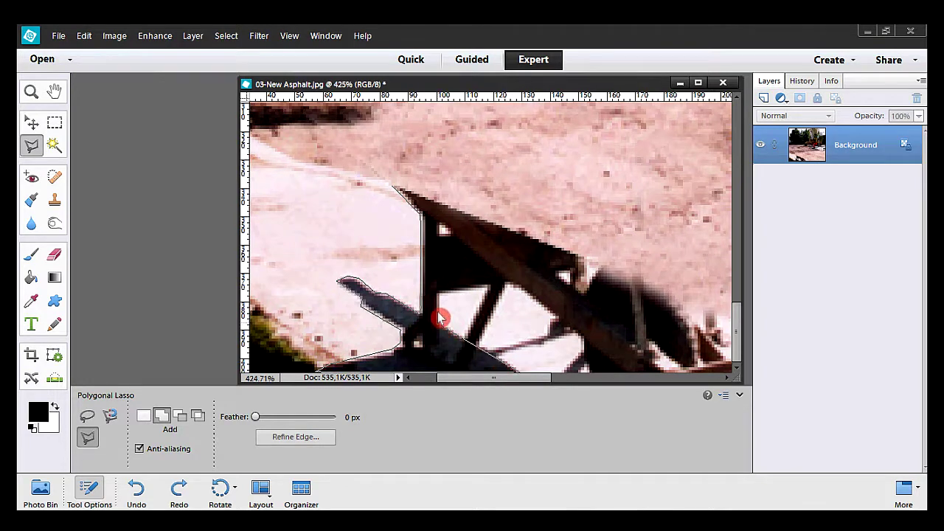
pyautogui.click(440, 295)
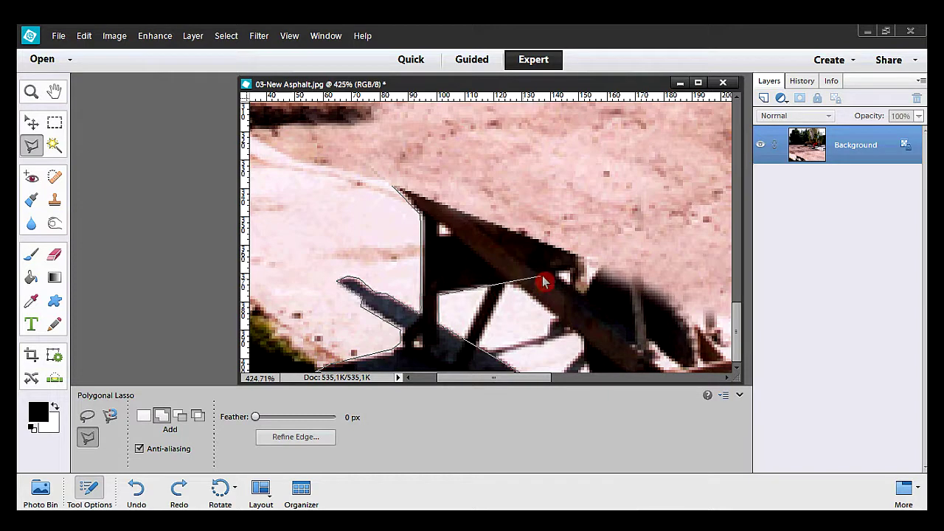
pyautogui.click(579, 272)
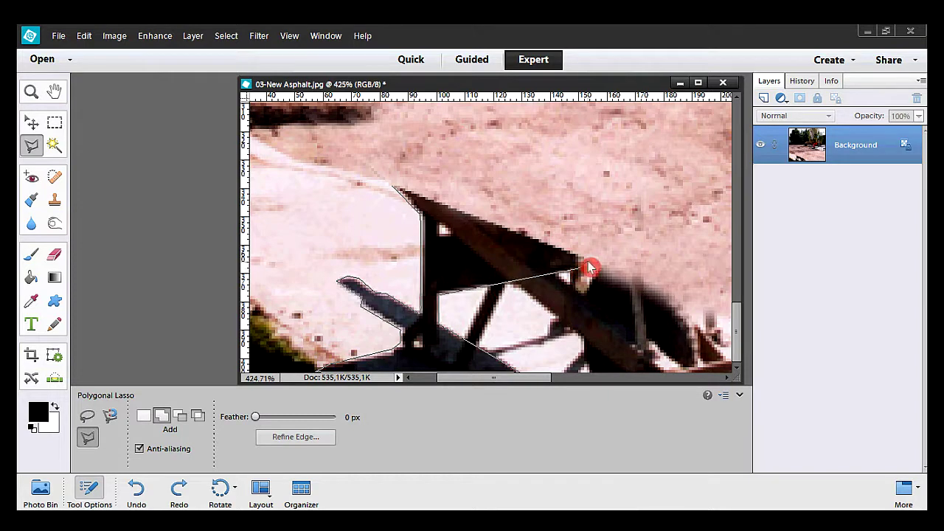
pyautogui.click(586, 260)
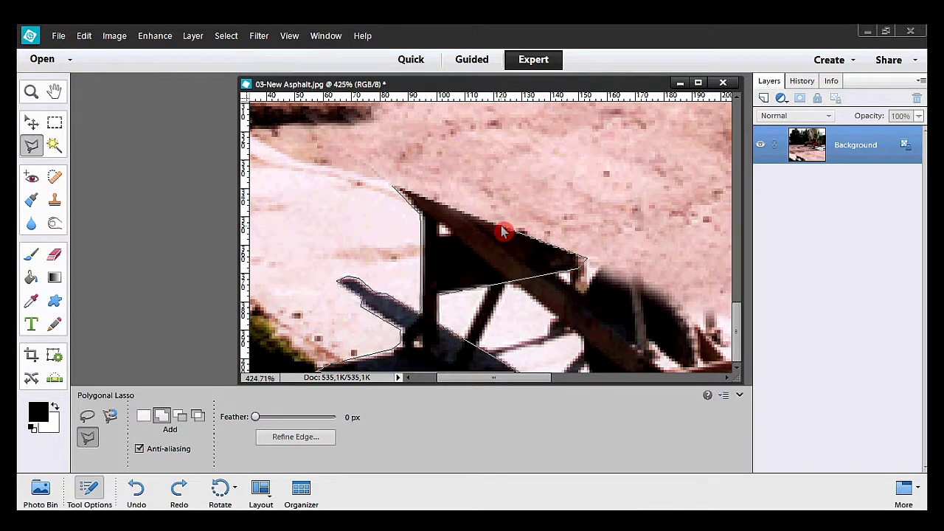
pyautogui.click(395, 193)
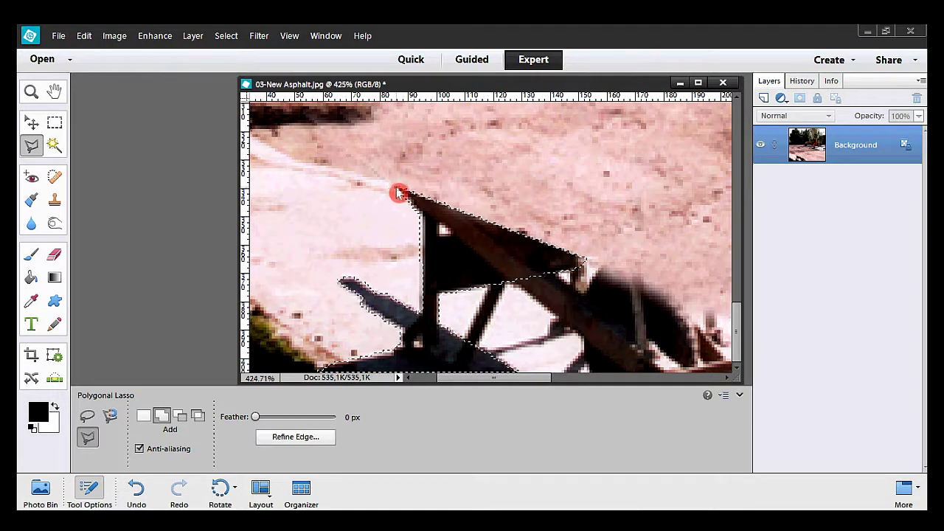
# Add the diagonal strut to the selection.
pyautogui.click(489, 276)
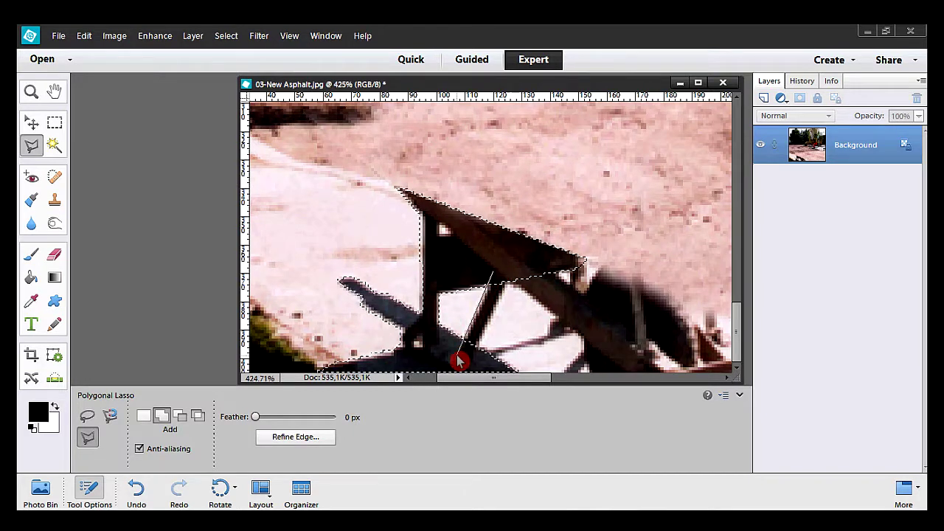
pyautogui.click(458, 355)
pyautogui.click(474, 359)
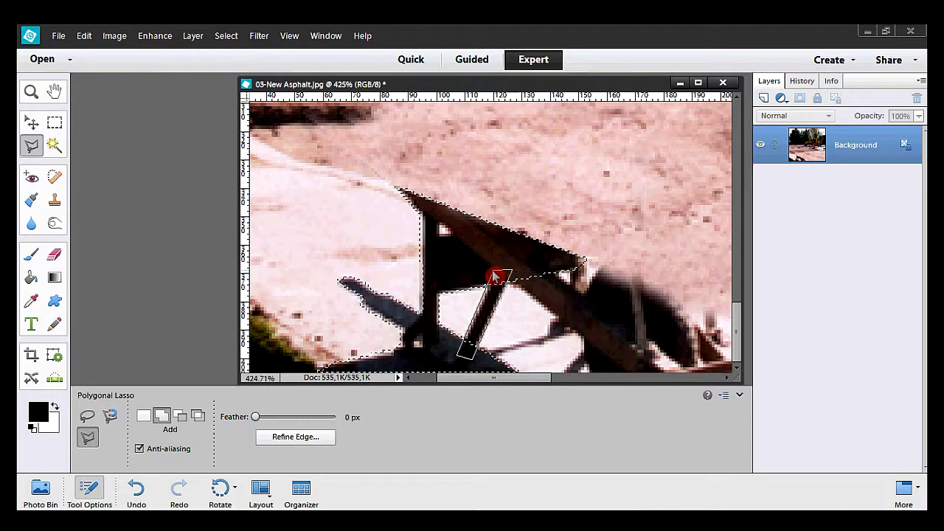
pyautogui.click(494, 276)
# Add the lower frame, wheel edge and beam to the selection.
pyautogui.click(509, 281)
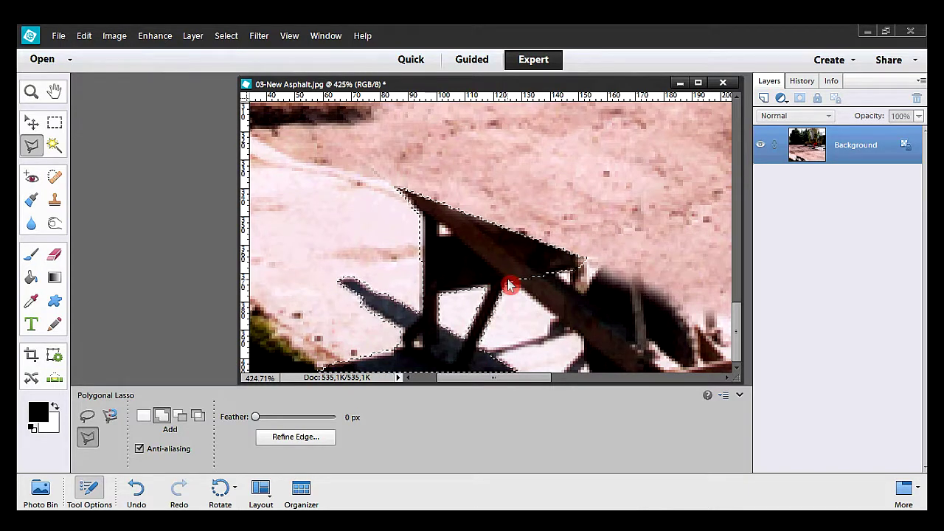
pyautogui.click(554, 323)
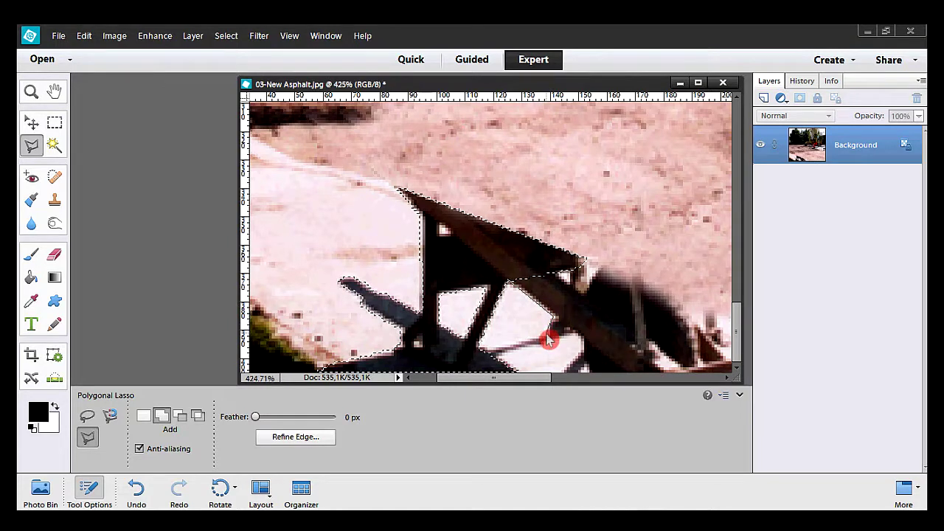
pyautogui.click(549, 335)
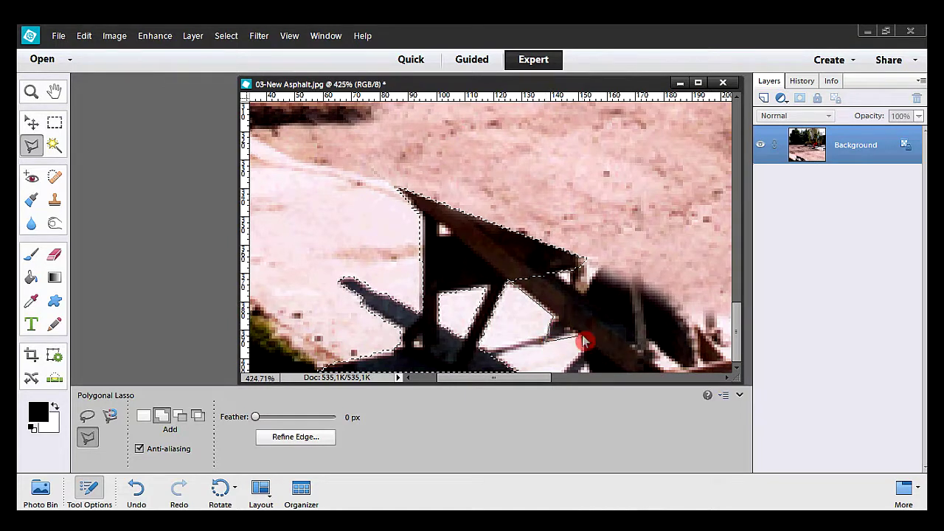
pyautogui.click(583, 340)
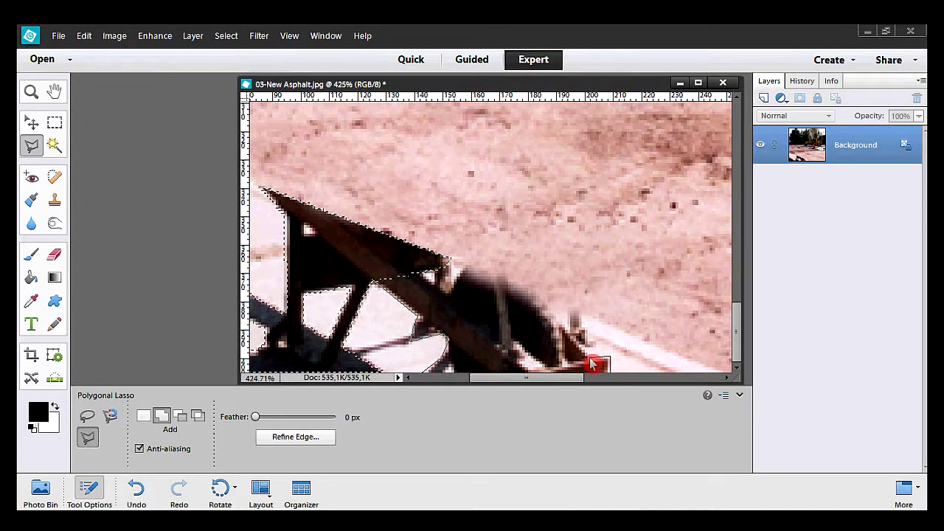
pyautogui.click(591, 354)
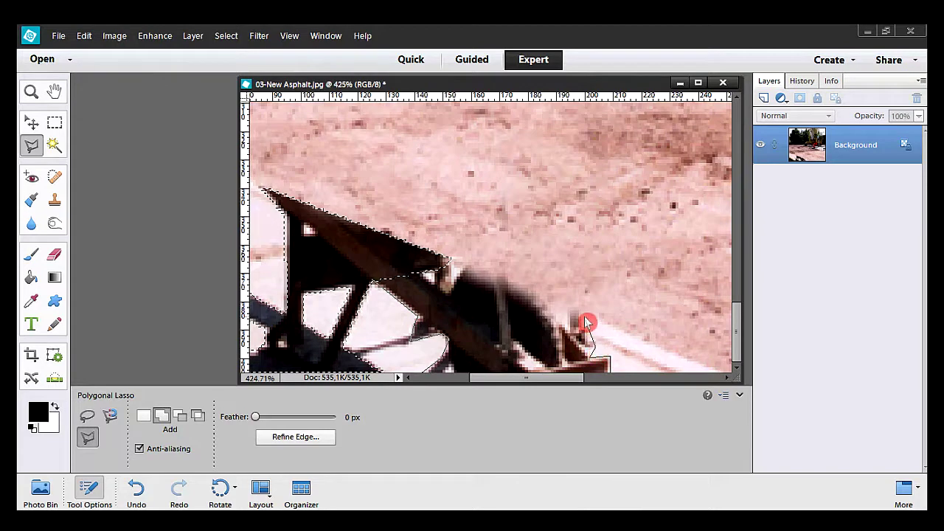
pyautogui.click(582, 318)
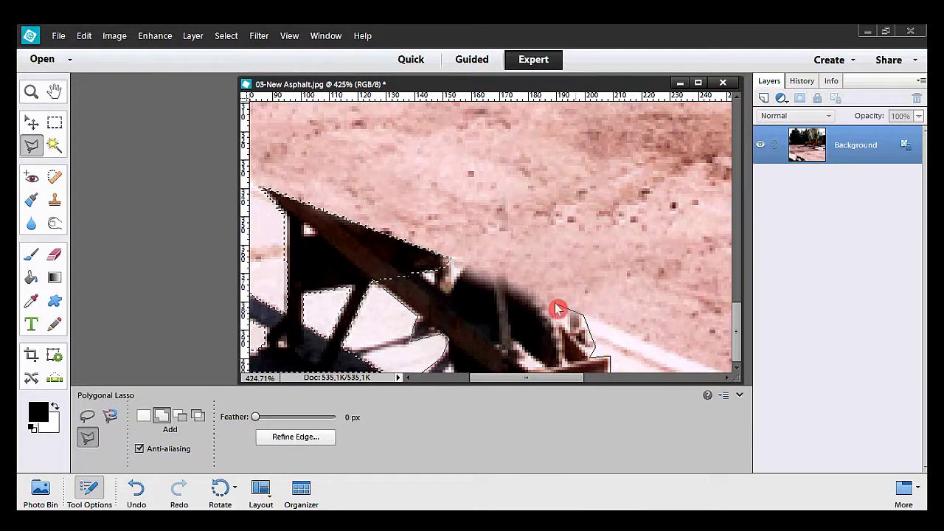
pyautogui.click(448, 263)
pyautogui.click(387, 258)
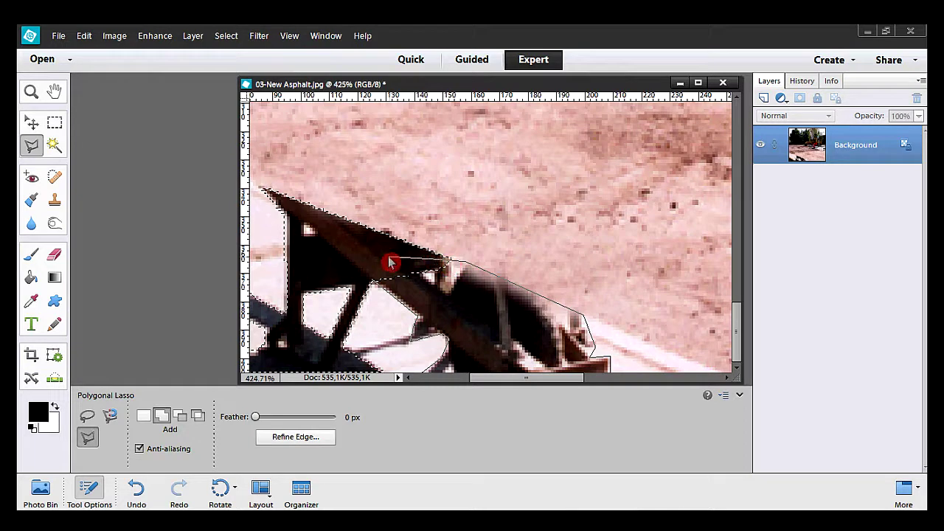
pyautogui.click(372, 266)
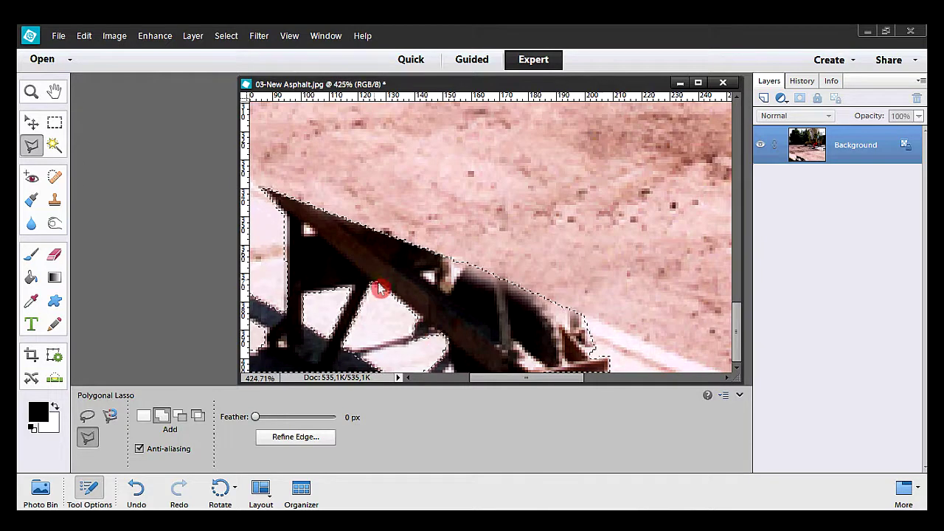
pyautogui.doubleClick(417, 340)
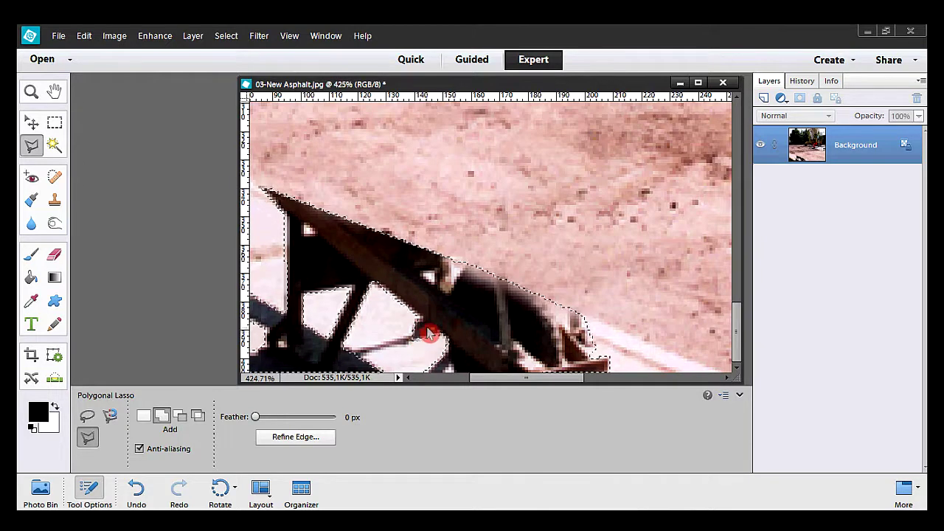
# Add the thin lower rod between the legs to the selection.
pyautogui.click(420, 328)
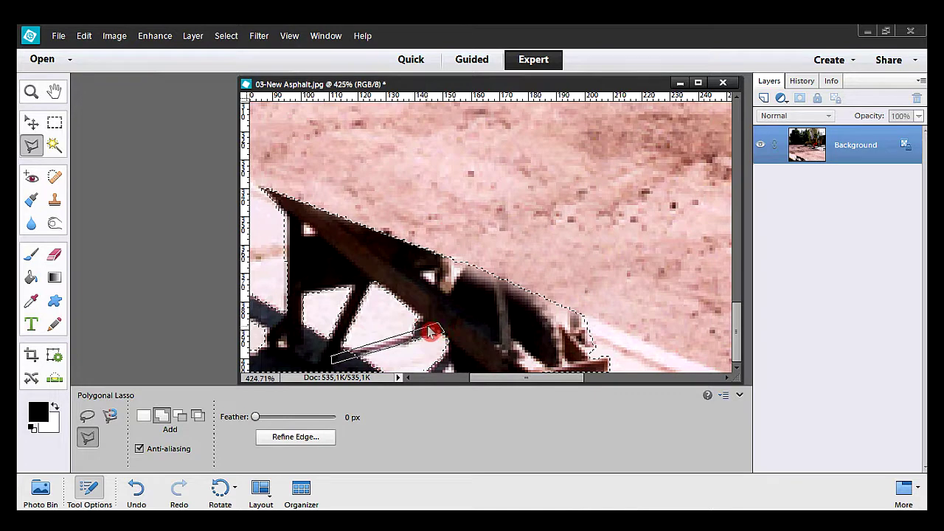
pyautogui.click(424, 330)
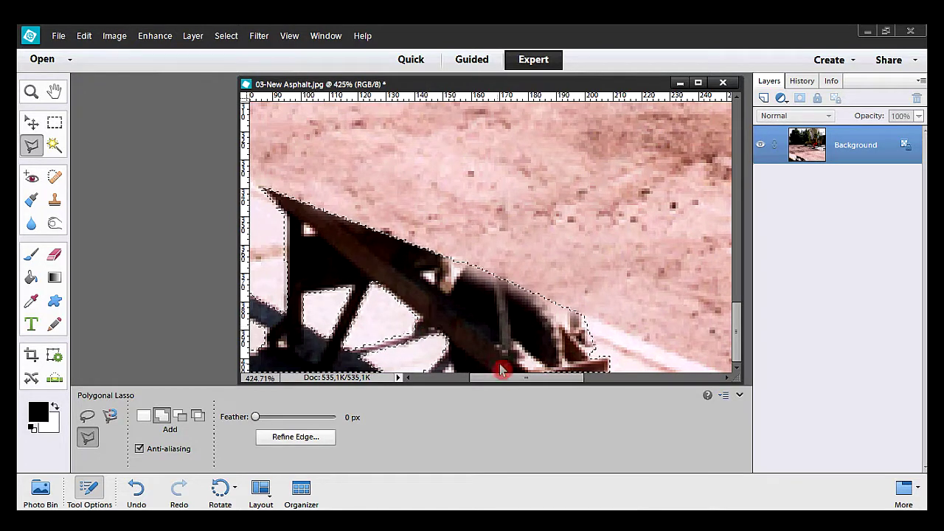
pyautogui.moveTo(516, 379); pyautogui.dragTo(466, 384)
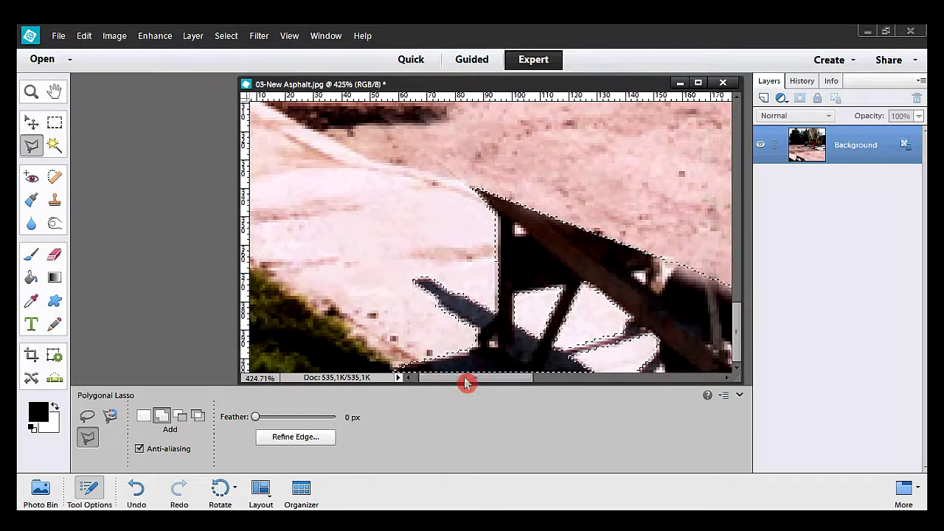
# Set the Clone Stamp to 12 px and clone light pavement over the wheelbarrow's shadow and leg.
pyautogui.click(55, 199)
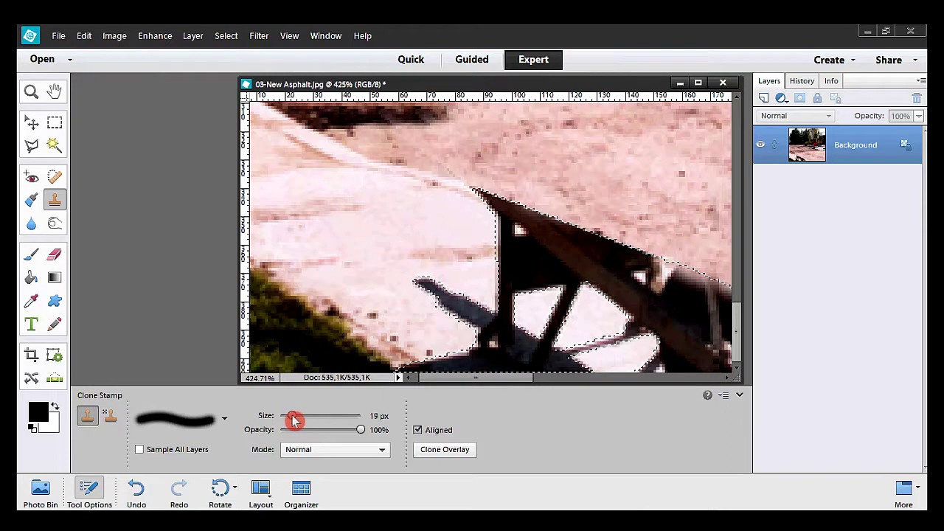
pyautogui.moveTo(294, 419); pyautogui.dragTo(295, 419)
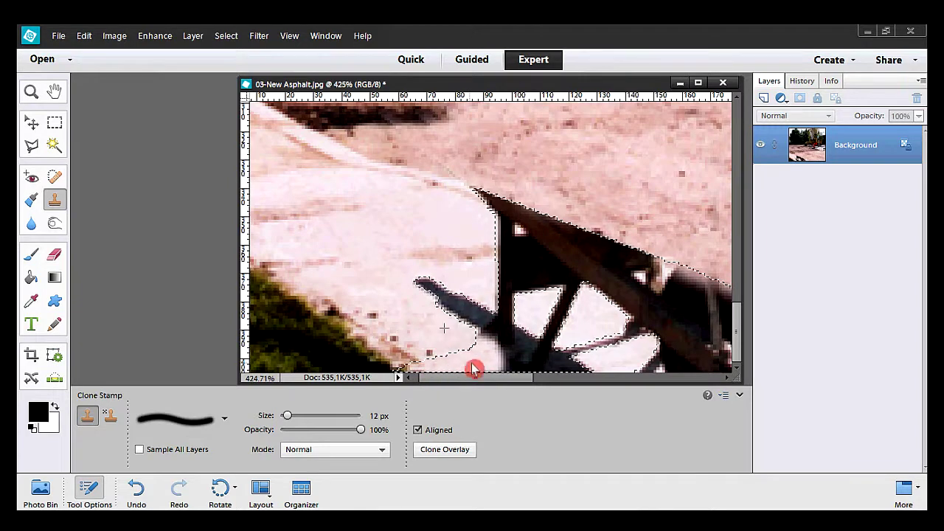
pyautogui.moveTo(434, 373); pyautogui.dragTo(442, 379)
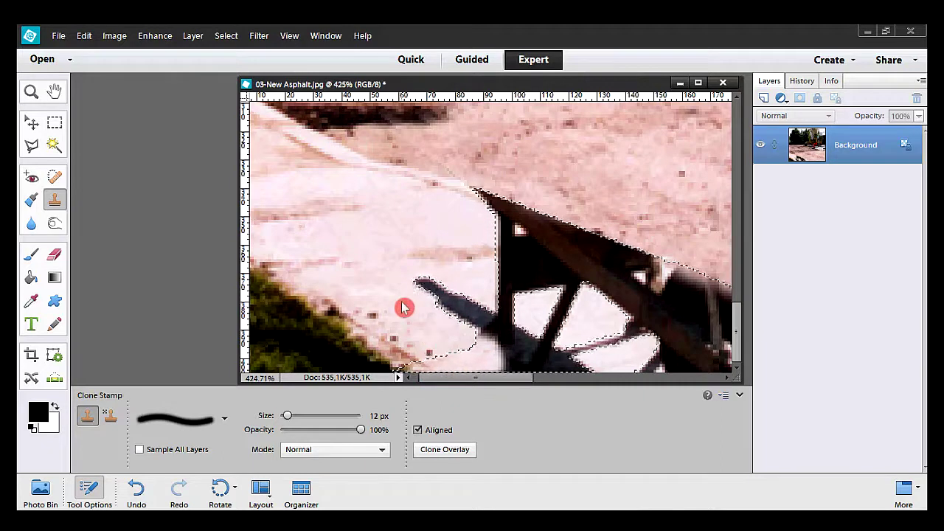
pyautogui.moveTo(411, 307)
pyautogui.mouseDown()
pyautogui.moveTo(450, 301)
pyautogui.moveTo(423, 281)
pyautogui.moveTo(461, 302)
pyautogui.moveTo(469, 320)
pyautogui.moveTo(465, 300)
pyautogui.moveTo(420, 281)
pyautogui.moveTo(476, 312)
pyautogui.moveTo(393, 296)
pyautogui.moveTo(428, 288)
pyautogui.mouseUp()
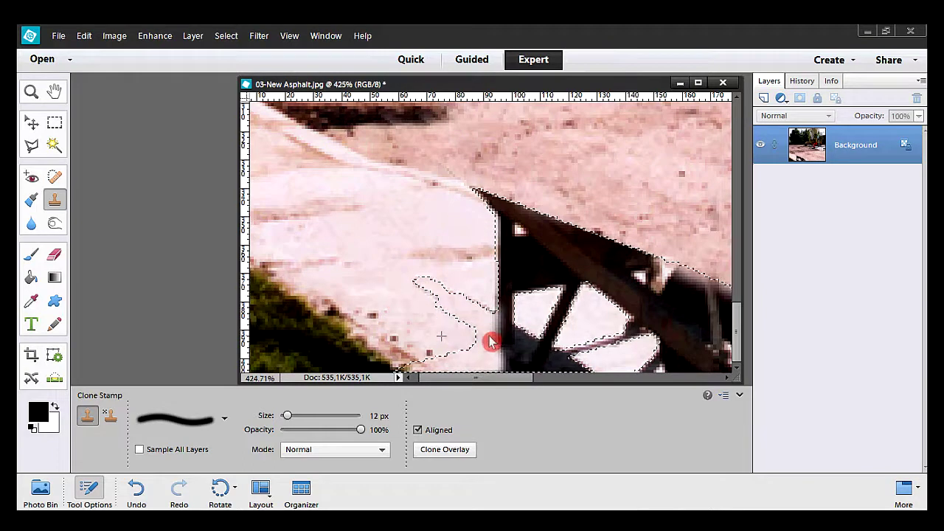
pyautogui.moveTo(499, 305)
pyautogui.mouseDown()
pyautogui.moveTo(464, 260)
pyautogui.moveTo(446, 261)
pyautogui.moveTo(505, 253)
pyautogui.moveTo(452, 232)
pyautogui.moveTo(510, 230)
pyautogui.moveTo(494, 224)
pyautogui.moveTo(508, 221)
pyautogui.moveTo(500, 202)
pyautogui.moveTo(479, 187)
pyautogui.moveTo(545, 232)
pyautogui.moveTo(527, 231)
pyautogui.moveTo(522, 215)
pyautogui.moveTo(567, 221)
pyautogui.moveTo(544, 228)
pyautogui.mouseUp()
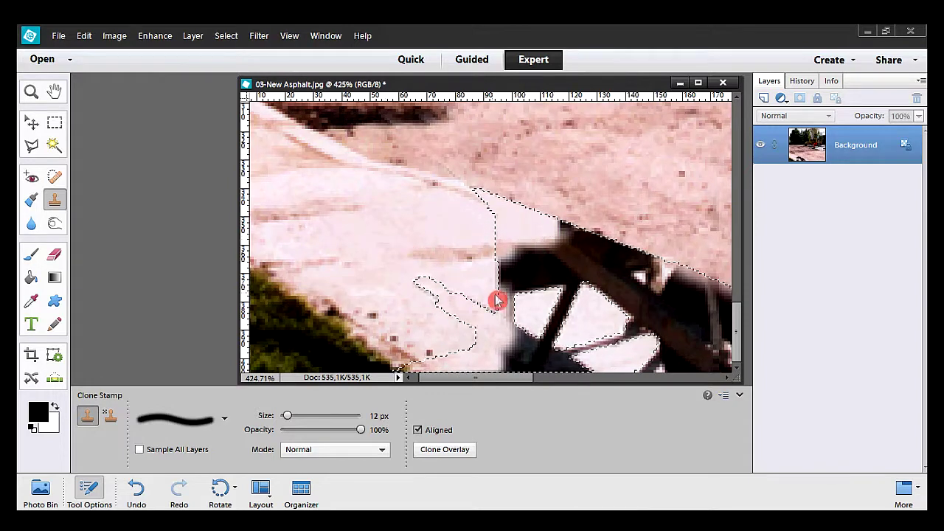
# Resample clean pavement and cover the remaining dark leg edge and dark spots.
pyautogui.keyDown('alt'); pyautogui.click(473, 277); pyautogui.keyUp('alt')
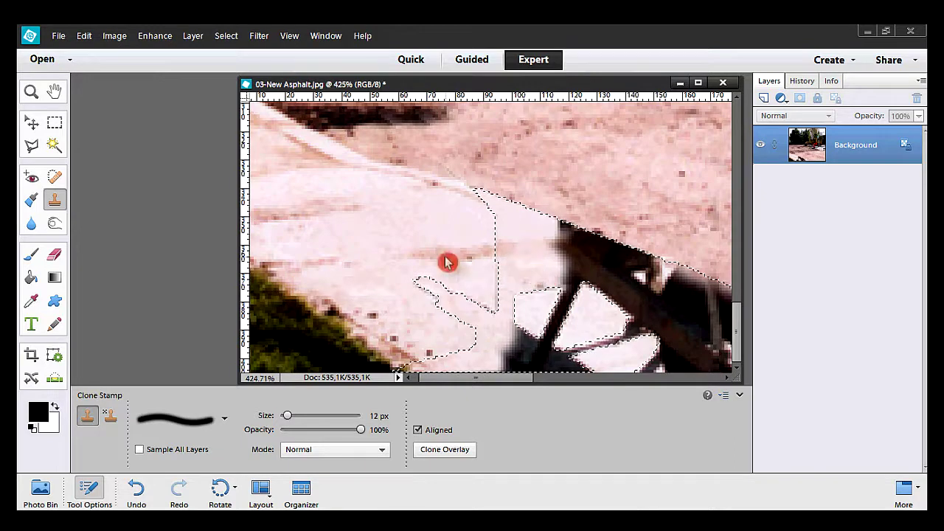
pyautogui.click(565, 243)
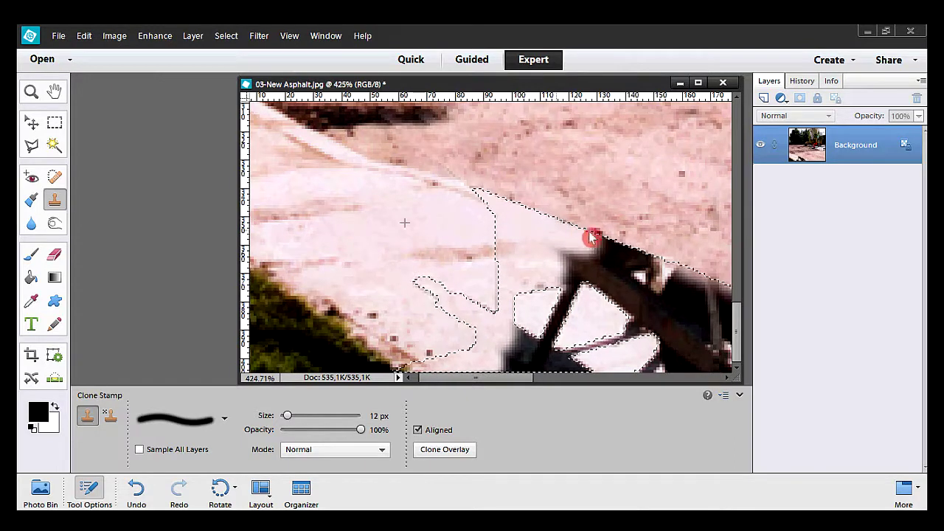
pyautogui.keyDown('alt'); pyautogui.click(428, 301); pyautogui.keyUp('alt')
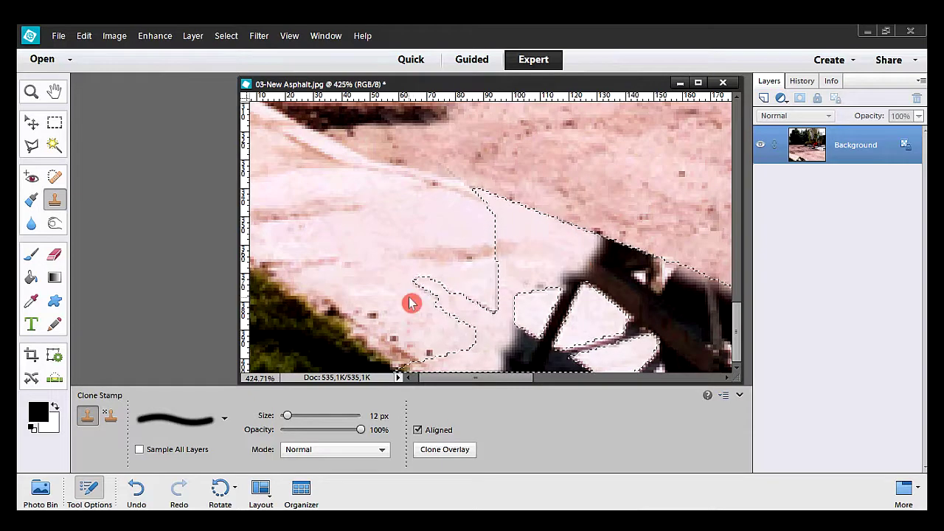
pyautogui.click(480, 315)
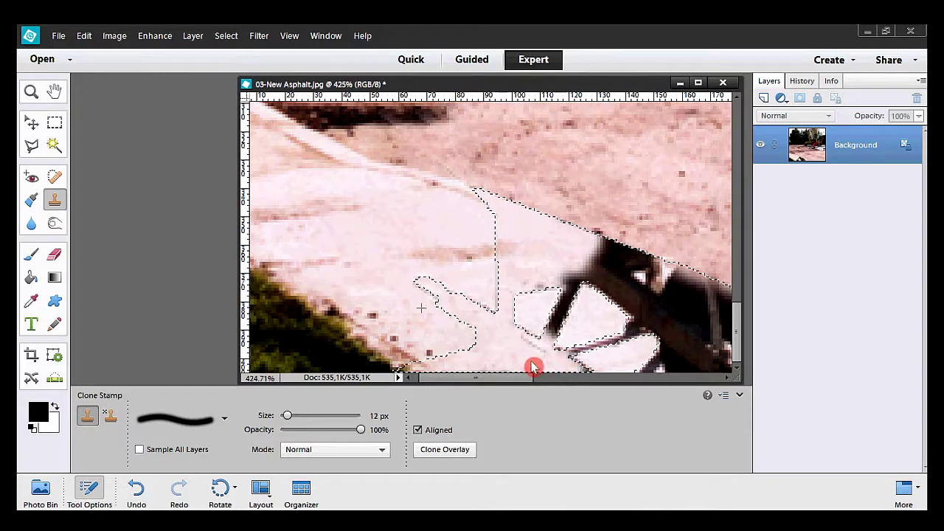
pyautogui.keyDown('alt'); pyautogui.click(492, 341); pyautogui.keyUp('alt')
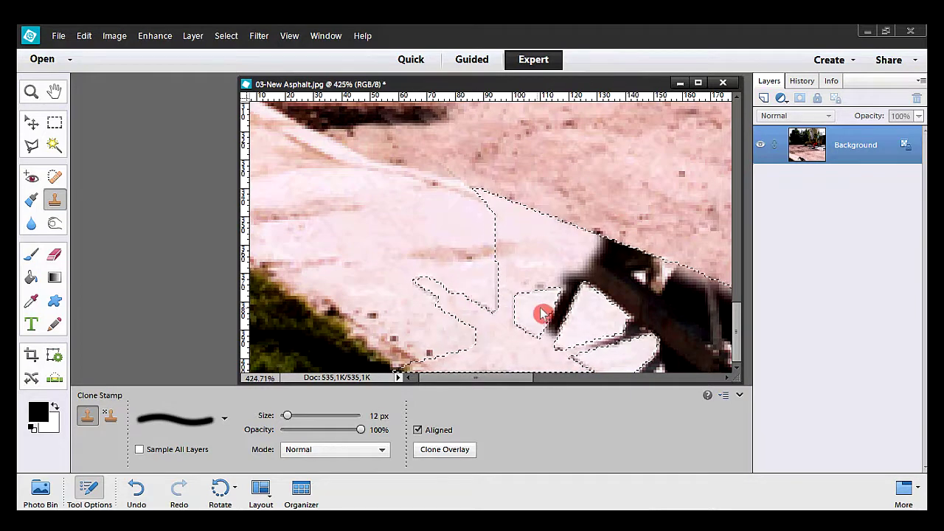
# Clone pavement over the lower frame area and the dark patches near the wheel.
pyautogui.moveTo(540, 355)
pyautogui.mouseDown()
pyautogui.moveTo(627, 330)
pyautogui.moveTo(510, 354)
pyautogui.moveTo(579, 361)
pyautogui.moveTo(545, 262)
pyautogui.moveTo(583, 276)
pyautogui.moveTo(515, 296)
pyautogui.moveTo(486, 292)
pyautogui.moveTo(531, 285)
pyautogui.mouseUp()
pyautogui.moveTo(605, 276); pyautogui.dragTo(562, 280)
pyautogui.moveTo(566, 315)
pyautogui.mouseDown()
pyautogui.moveTo(544, 271)
pyautogui.moveTo(599, 259)
pyautogui.mouseUp()
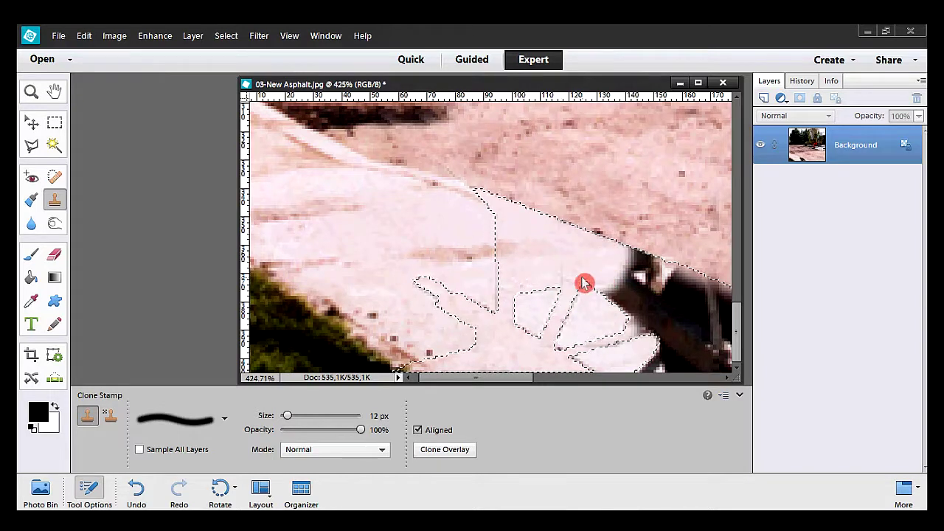
pyautogui.keyDown('alt'); pyautogui.click(396, 219); pyautogui.keyUp('alt')
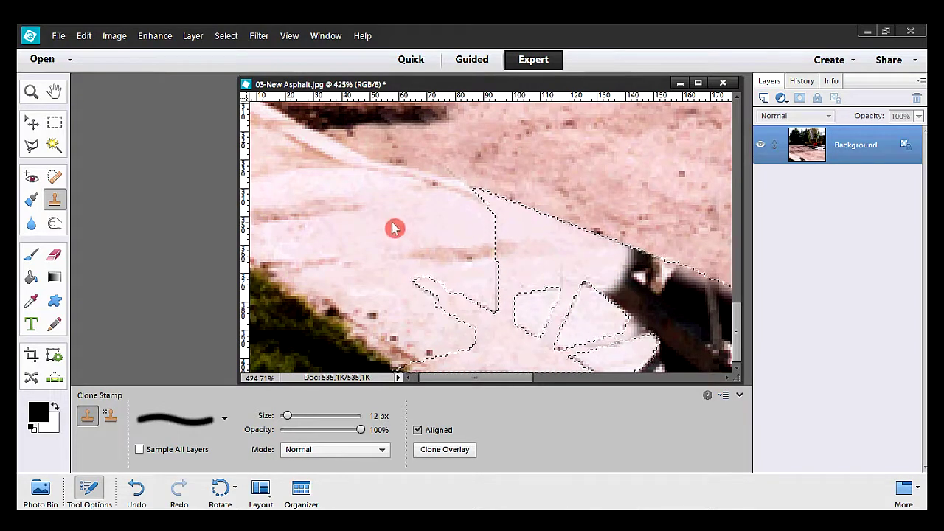
pyautogui.click(638, 302)
pyautogui.moveTo(639, 302)
pyautogui.mouseDown()
pyautogui.moveTo(665, 295)
pyautogui.moveTo(691, 299)
pyautogui.moveTo(672, 320)
pyautogui.moveTo(657, 297)
pyautogui.moveTo(648, 299)
pyautogui.moveTo(621, 322)
pyautogui.moveTo(622, 347)
pyautogui.moveTo(652, 359)
pyautogui.moveTo(653, 335)
pyautogui.moveTo(642, 366)
pyautogui.moveTo(664, 371)
pyautogui.moveTo(665, 390)
pyautogui.moveTo(689, 380)
pyautogui.moveTo(666, 374)
pyautogui.mouseUp()
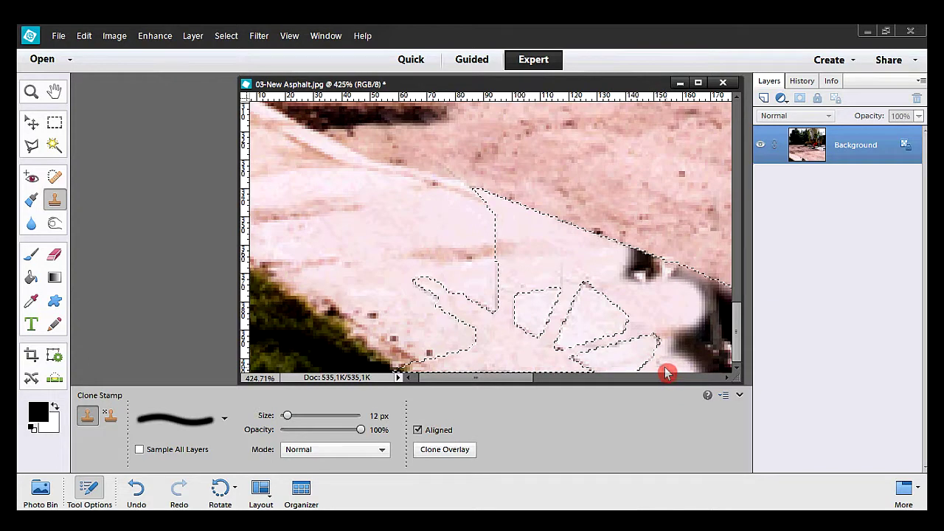
# Cover the dark patches at the selection's lower right with concrete and smooth that edge.
pyautogui.keyDown('alt'); pyautogui.click(398, 288); pyautogui.keyUp('alt')
pyautogui.moveTo(692, 342)
pyautogui.mouseDown()
pyautogui.moveTo(697, 365)
pyautogui.moveTo(714, 371)
pyautogui.moveTo(681, 373)
pyautogui.mouseUp()
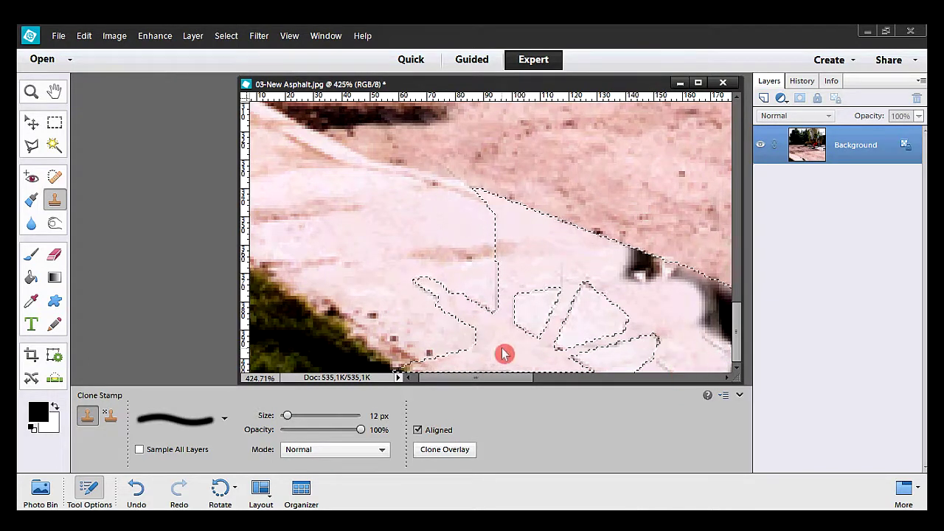
pyautogui.keyDown('alt'); pyautogui.click(532, 325); pyautogui.keyUp('alt')
pyautogui.click(707, 312)
pyautogui.moveTo(707, 311)
pyautogui.mouseDown()
pyautogui.moveTo(715, 344)
pyautogui.moveTo(695, 310)
pyautogui.moveTo(651, 312)
pyautogui.moveTo(655, 285)
pyautogui.moveTo(618, 248)
pyautogui.moveTo(642, 257)
pyautogui.moveTo(667, 305)
pyautogui.moveTo(656, 307)
pyautogui.moveTo(680, 285)
pyautogui.moveTo(700, 293)
pyautogui.moveTo(713, 281)
pyautogui.moveTo(719, 295)
pyautogui.moveTo(665, 287)
pyautogui.moveTo(687, 312)
pyautogui.mouseUp()
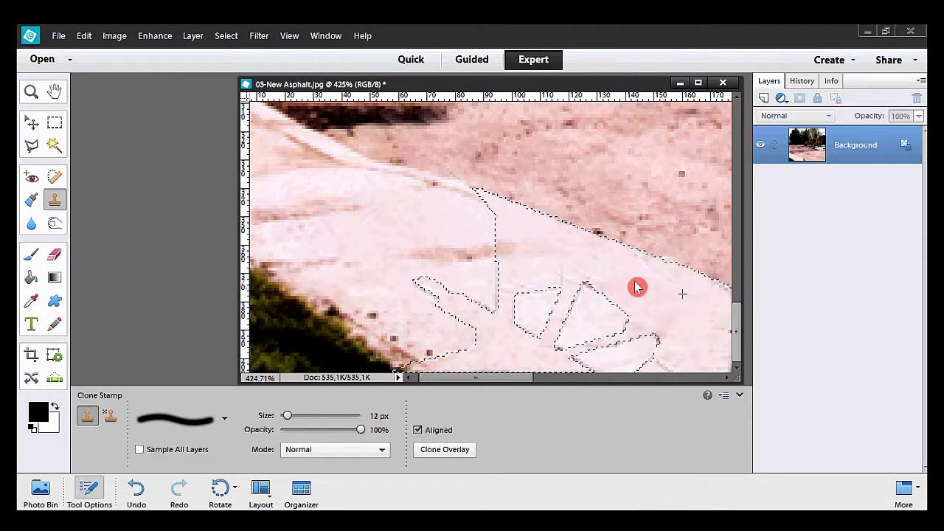
pyautogui.moveTo(654, 327)
pyautogui.mouseDown()
pyautogui.moveTo(676, 327)
pyautogui.moveTo(651, 334)
pyautogui.moveTo(610, 275)
pyautogui.moveTo(587, 288)
pyautogui.mouseUp()
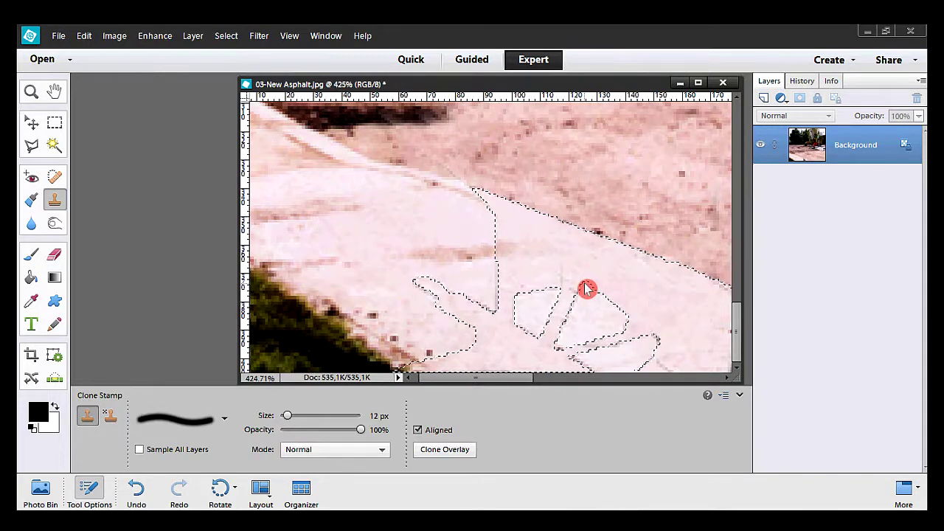
# Deselect, then clone over the diagonal crack line and the light triangular mark.
pyautogui.click(226, 37)
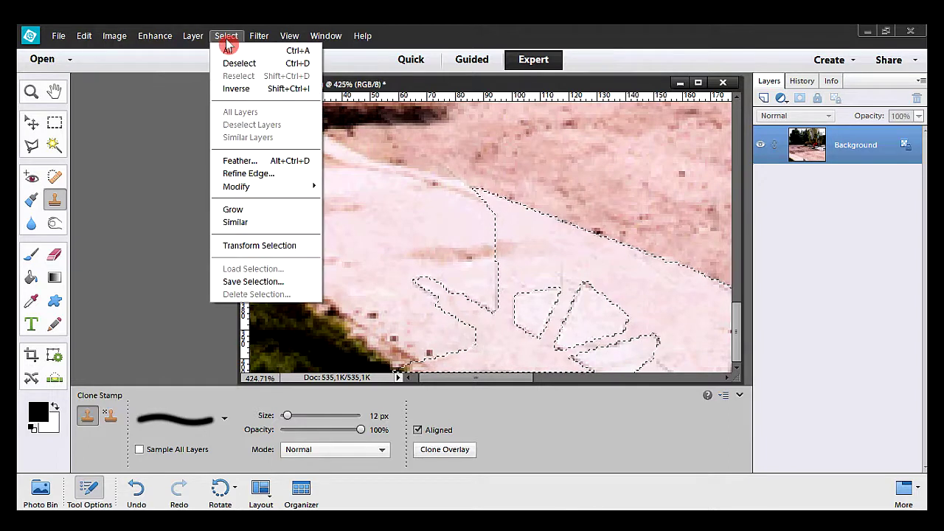
pyautogui.click(269, 65)
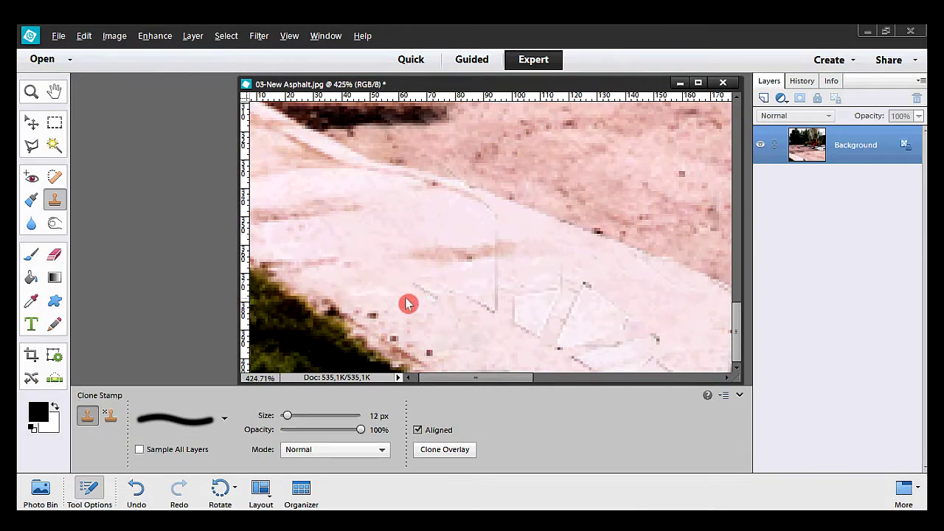
pyautogui.moveTo(404, 301)
pyautogui.mouseDown()
pyautogui.moveTo(432, 304)
pyautogui.moveTo(420, 291)
pyautogui.moveTo(442, 293)
pyautogui.moveTo(493, 310)
pyautogui.mouseUp()
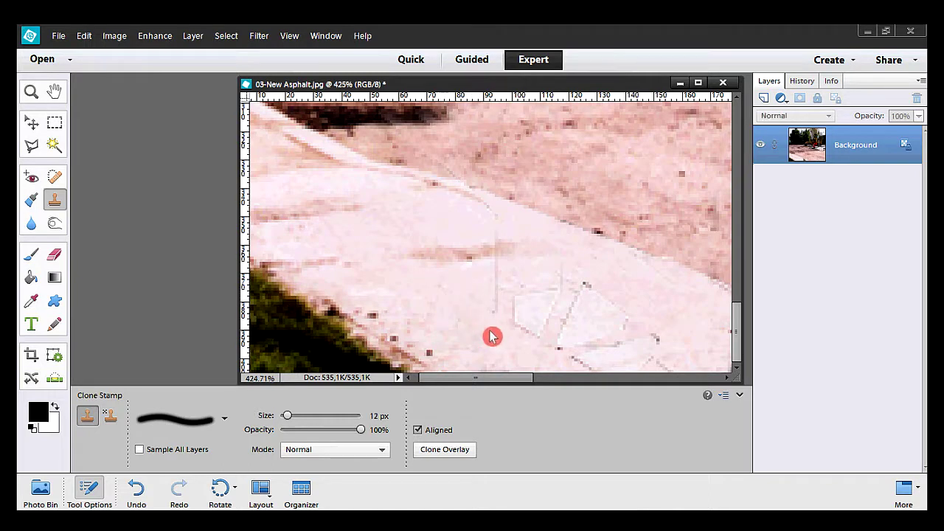
pyautogui.moveTo(533, 332)
pyautogui.mouseDown()
pyautogui.moveTo(518, 329)
pyautogui.moveTo(521, 306)
pyautogui.moveTo(540, 297)
pyautogui.moveTo(539, 331)
pyautogui.mouseUp()
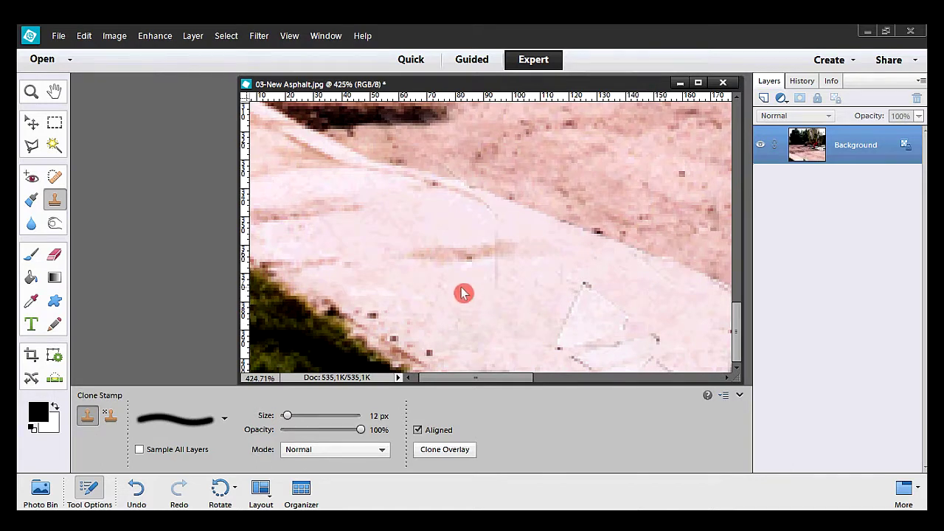
# Clone out the faint crack lines and lower-right triangle mark, then fit the photo in the window.
pyautogui.moveTo(504, 251); pyautogui.dragTo(494, 291)
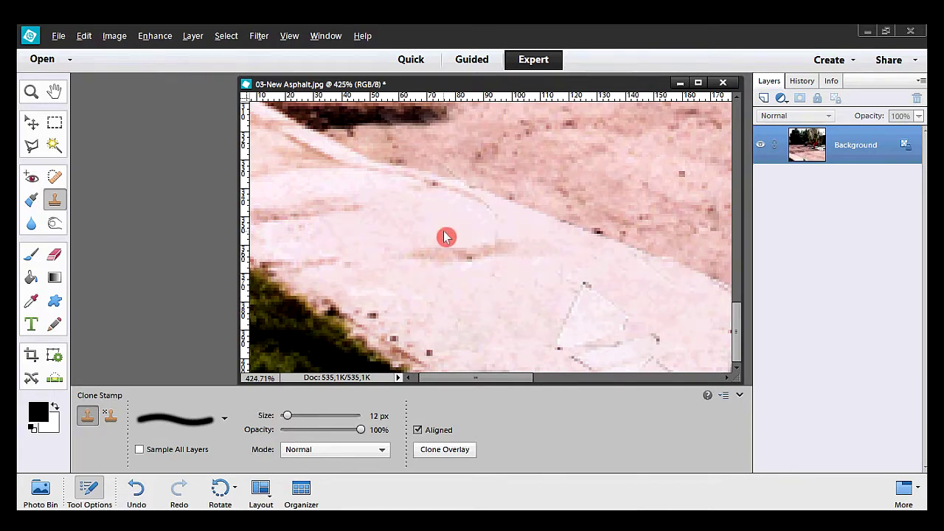
pyautogui.moveTo(492, 244)
pyautogui.mouseDown()
pyautogui.moveTo(484, 222)
pyautogui.moveTo(480, 241)
pyautogui.mouseUp()
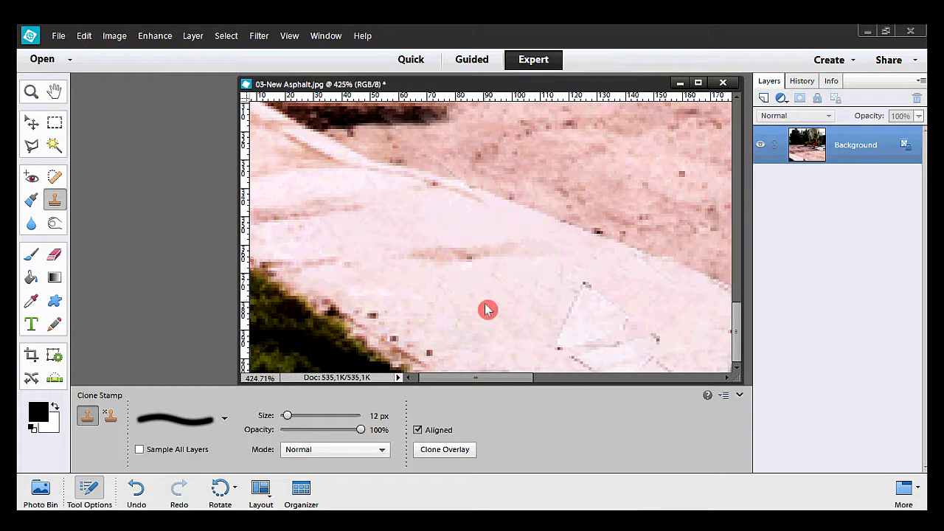
pyautogui.moveTo(572, 298)
pyautogui.mouseDown()
pyautogui.moveTo(557, 329)
pyautogui.moveTo(590, 343)
pyautogui.moveTo(611, 313)
pyautogui.moveTo(600, 349)
pyautogui.moveTo(543, 340)
pyautogui.moveTo(592, 361)
pyautogui.moveTo(615, 360)
pyautogui.moveTo(644, 335)
pyautogui.moveTo(660, 364)
pyautogui.moveTo(541, 337)
pyautogui.moveTo(594, 327)
pyautogui.moveTo(604, 310)
pyautogui.moveTo(590, 278)
pyautogui.moveTo(525, 275)
pyautogui.moveTo(592, 293)
pyautogui.mouseUp()
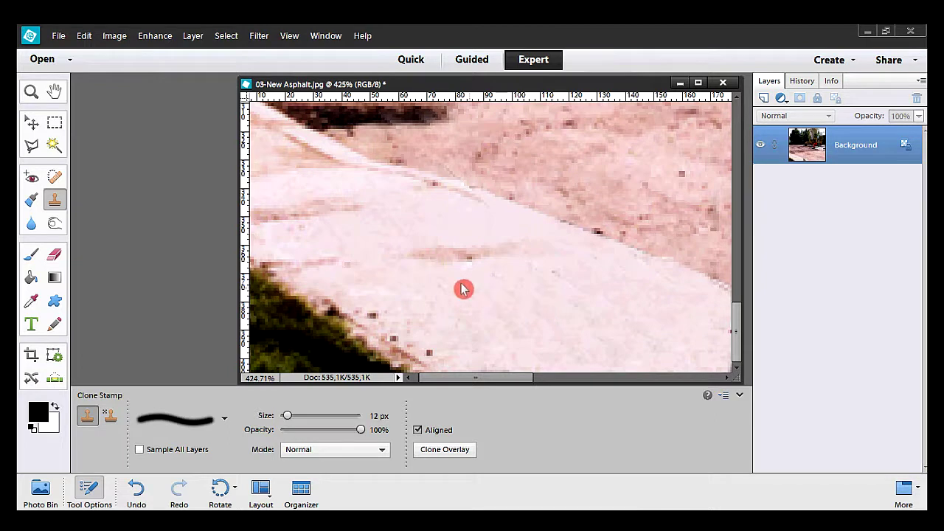
pyautogui.doubleClick(59, 92)
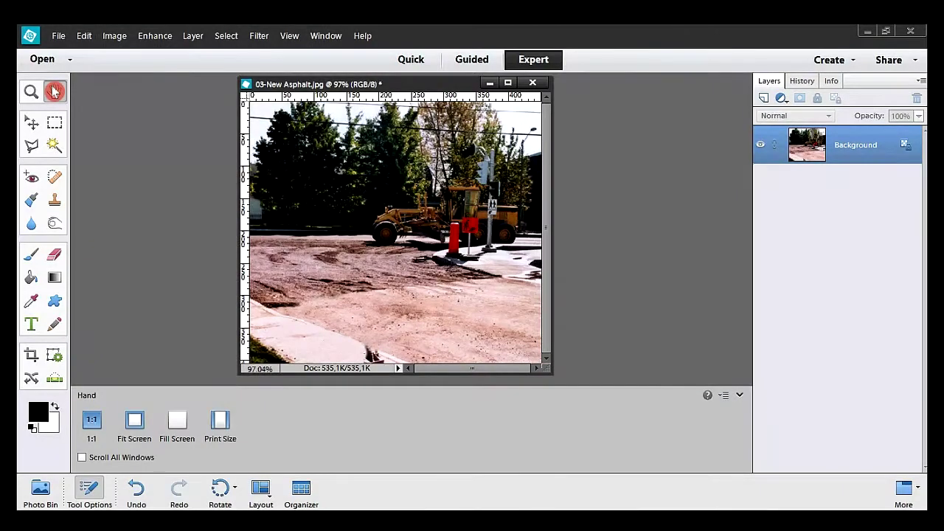
# Zoom in on the dark object at the sidewalk edge and enlarge the document window.
pyautogui.click(31, 91)
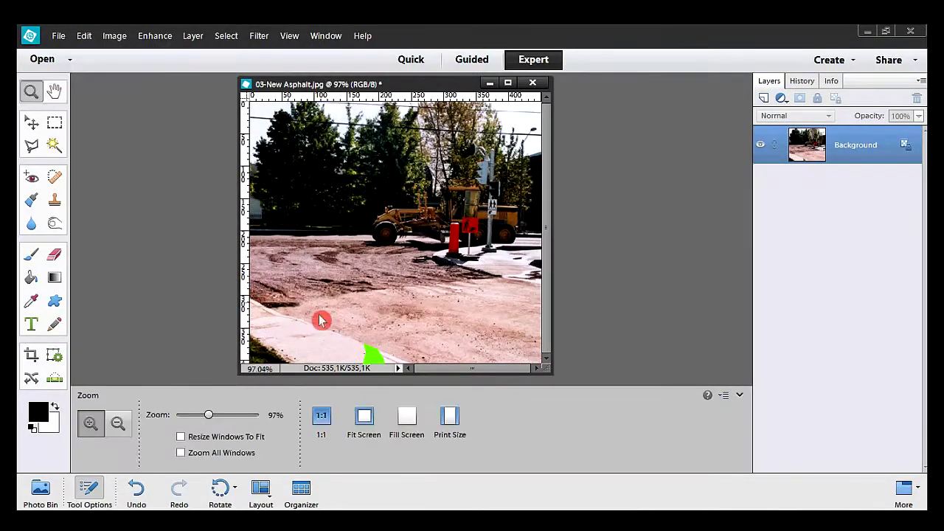
pyautogui.moveTo(342, 327); pyautogui.dragTo(416, 374)
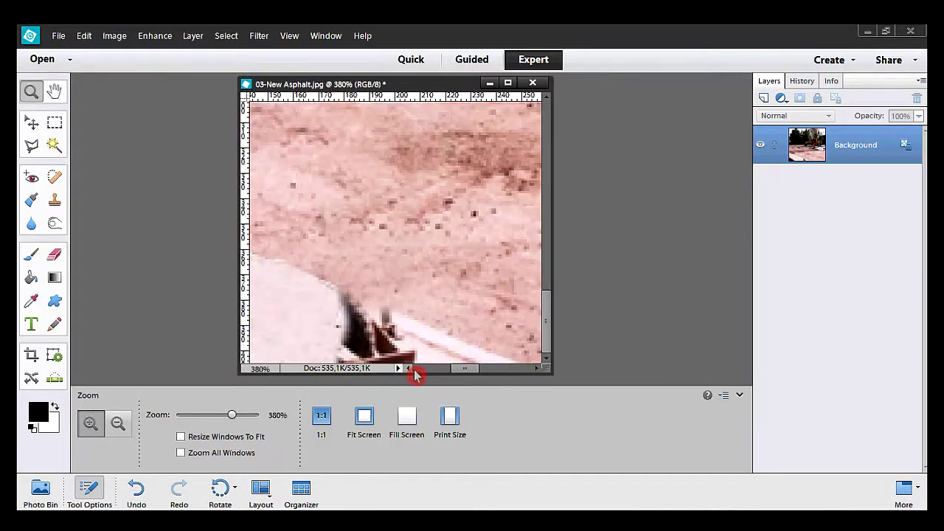
pyautogui.moveTo(550, 372); pyautogui.dragTo(723, 380)
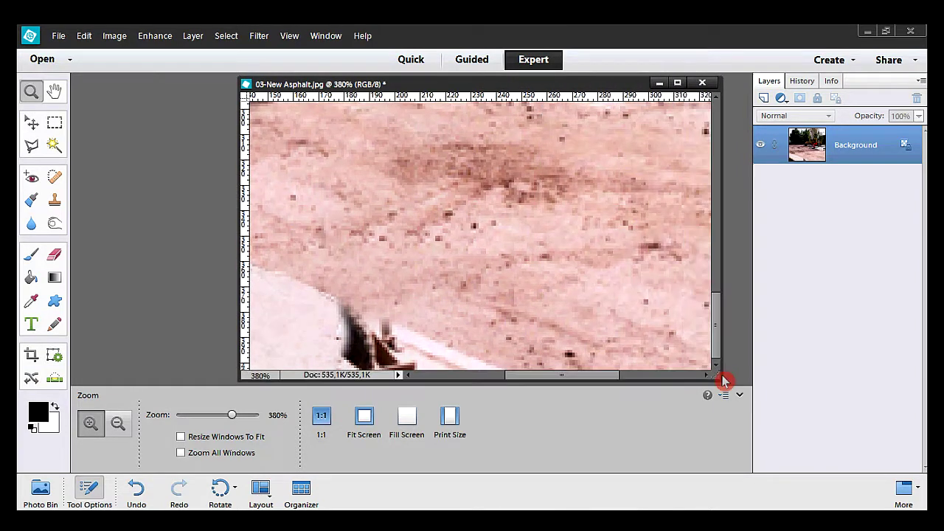
pyautogui.moveTo(717, 328); pyautogui.dragTo(720, 347)
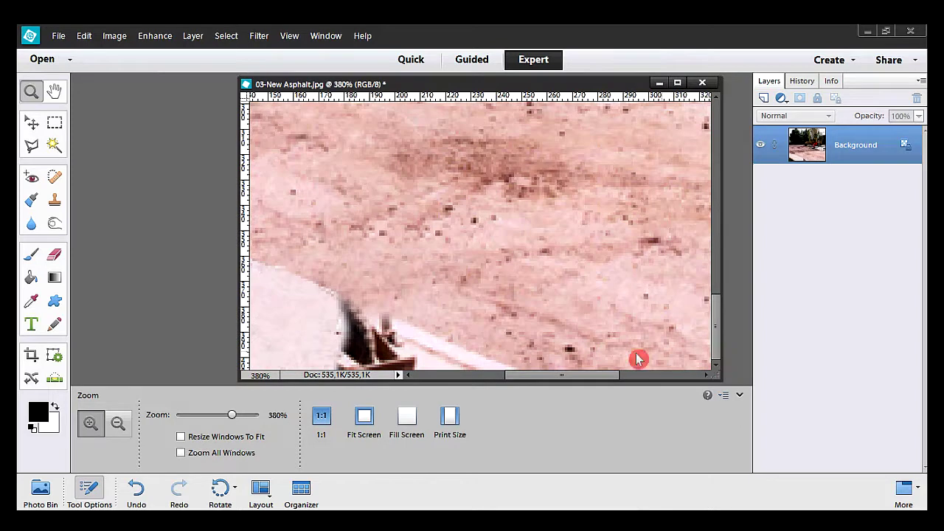
# Clone the white curb line over the dark object, clearing nearby dark specks and the grey smudge.
pyautogui.click(55, 200)
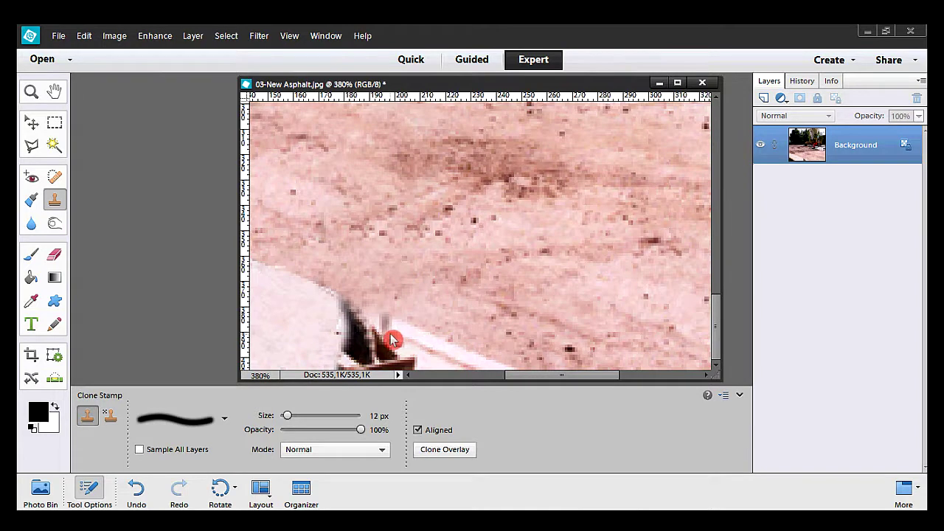
pyautogui.moveTo(390, 338)
pyautogui.mouseDown()
pyautogui.moveTo(369, 322)
pyautogui.moveTo(385, 325)
pyautogui.moveTo(324, 306)
pyautogui.moveTo(333, 306)
pyautogui.moveTo(290, 312)
pyautogui.mouseUp()
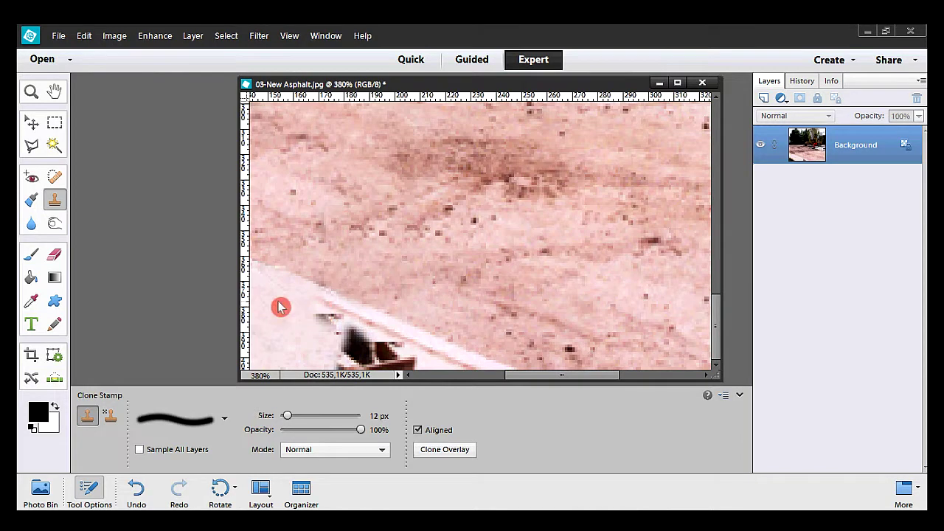
pyautogui.moveTo(359, 344)
pyautogui.mouseDown()
pyautogui.moveTo(394, 348)
pyautogui.moveTo(350, 333)
pyautogui.moveTo(360, 346)
pyautogui.moveTo(339, 362)
pyautogui.moveTo(377, 358)
pyautogui.moveTo(372, 370)
pyautogui.moveTo(406, 360)
pyautogui.moveTo(297, 335)
pyautogui.moveTo(430, 369)
pyautogui.mouseUp()
pyautogui.keyDown('alt'); pyautogui.click(300, 337); pyautogui.keyUp('alt')
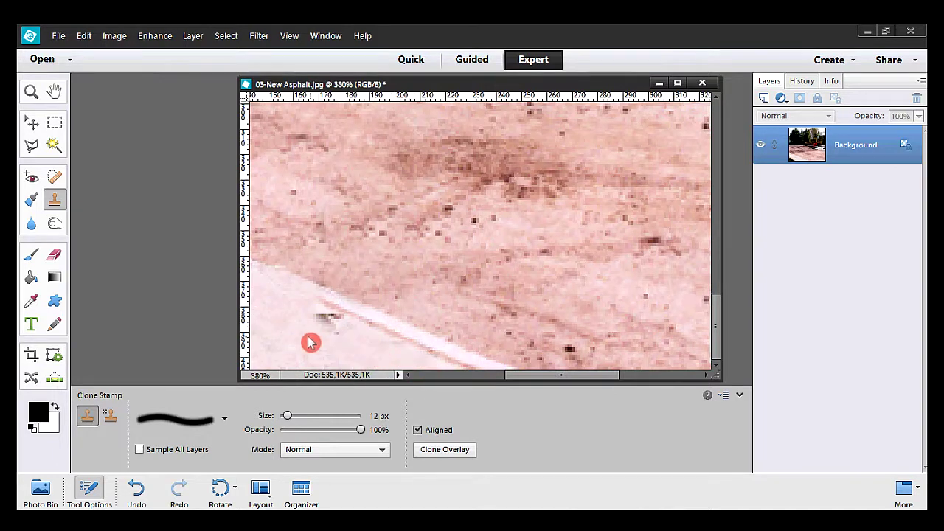
pyautogui.moveTo(308, 337)
pyautogui.mouseDown()
pyautogui.moveTo(327, 322)
pyautogui.moveTo(351, 329)
pyautogui.mouseUp()
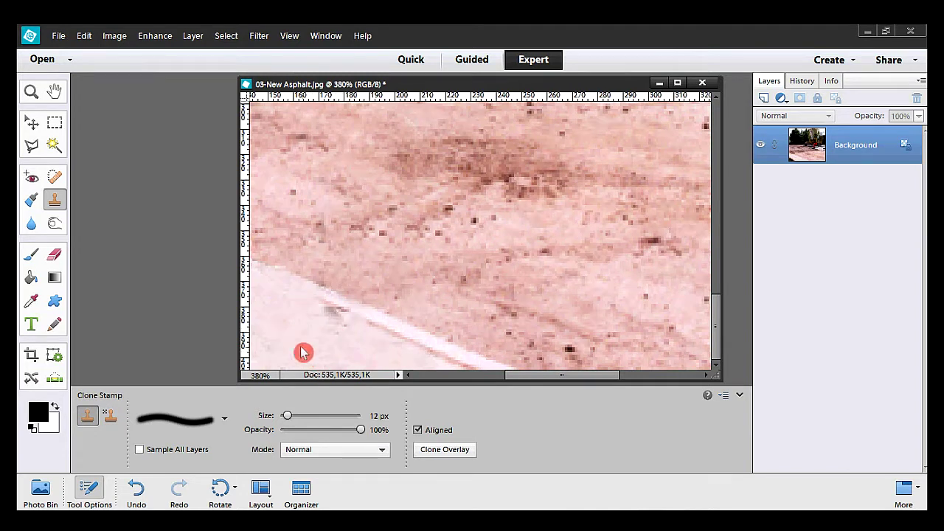
pyautogui.moveTo(326, 339); pyautogui.dragTo(329, 316)
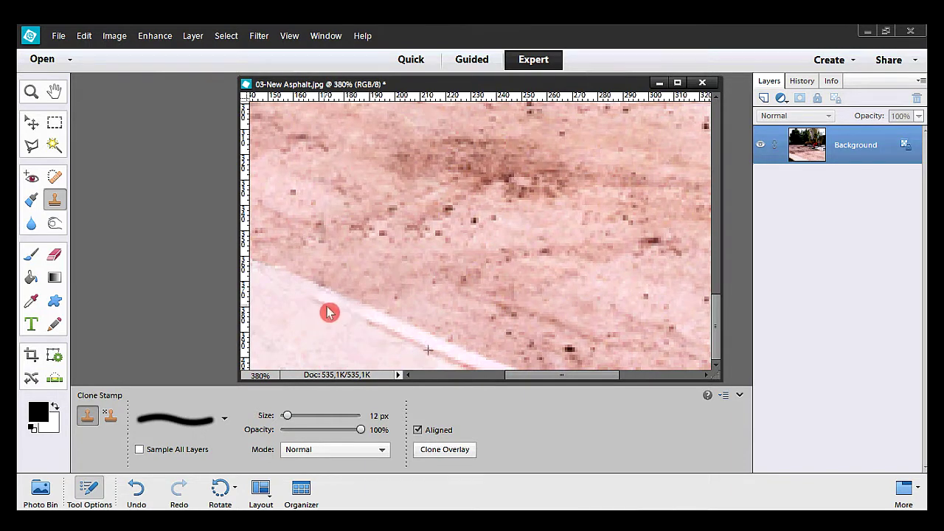
pyautogui.moveTo(329, 312); pyautogui.dragTo(352, 322)
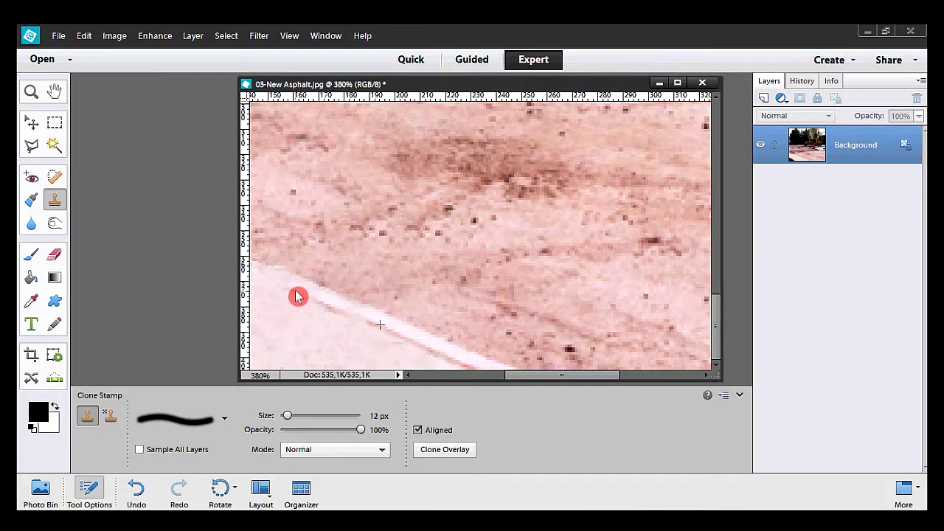
pyautogui.moveTo(298, 297); pyautogui.dragTo(255, 280)
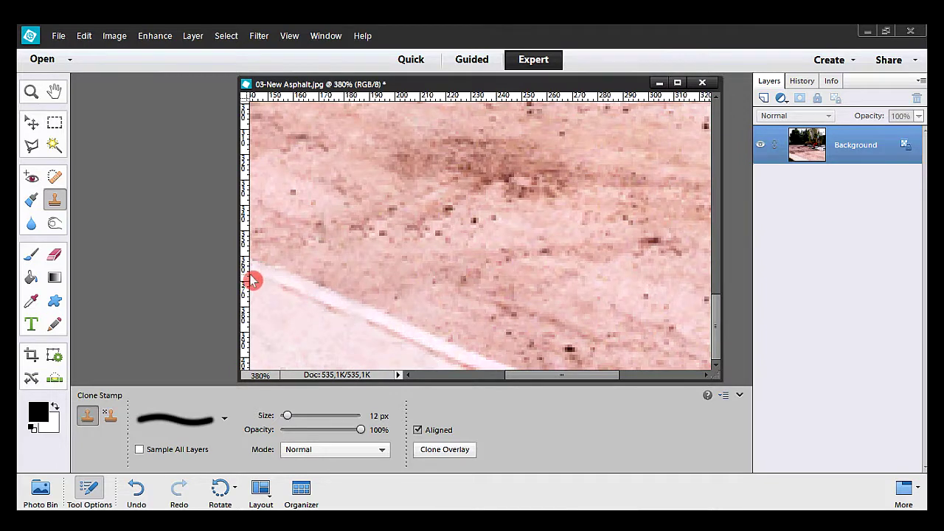
# Extend the white curb line further along the sidewalk edge and fit the whole photo in view.
pyautogui.moveTo(526, 377); pyautogui.dragTo(449, 375)
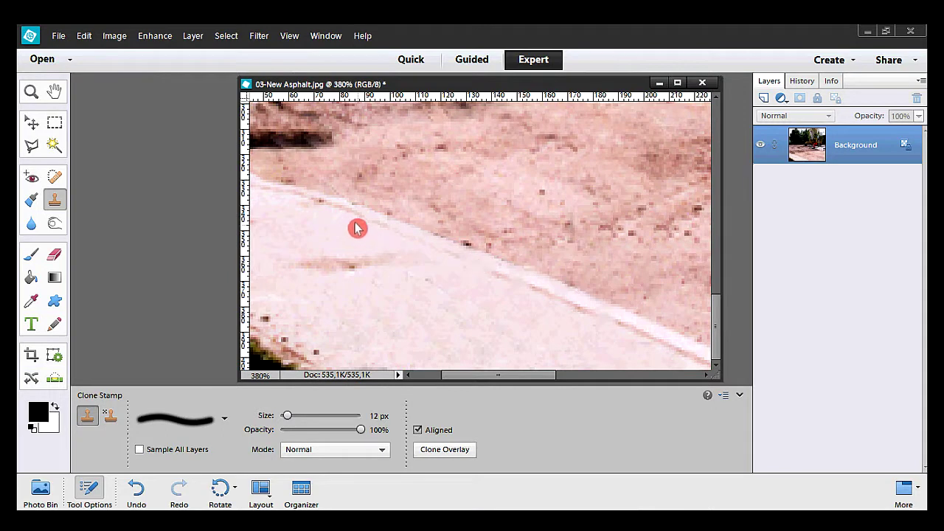
pyautogui.click(480, 273)
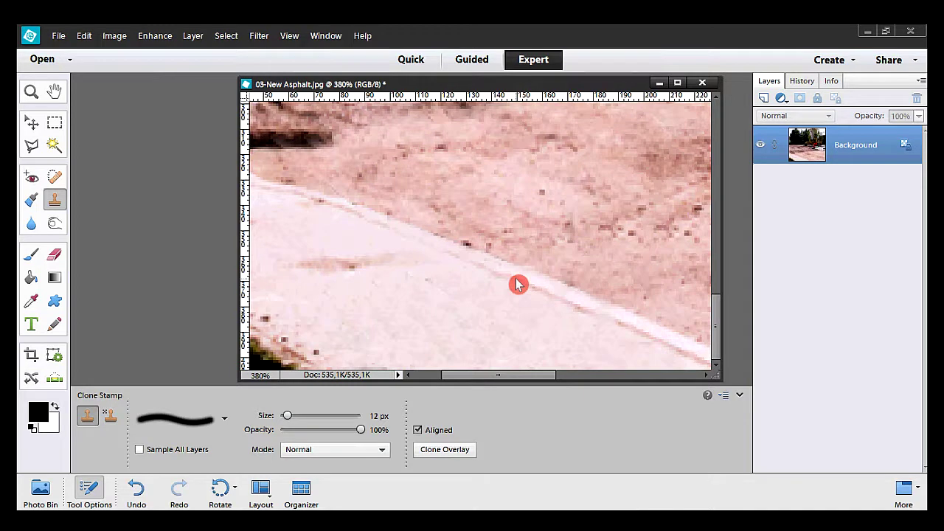
pyautogui.moveTo(519, 285); pyautogui.dragTo(502, 279)
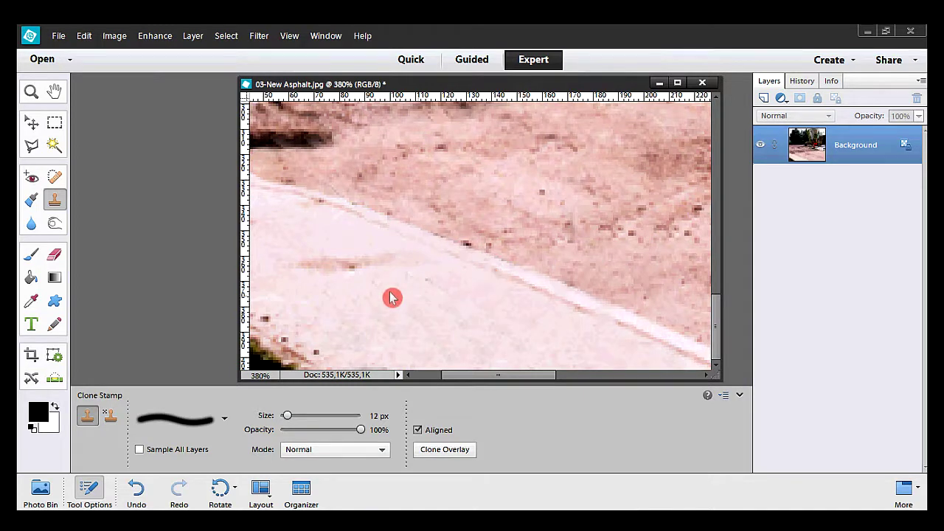
pyautogui.doubleClick(56, 92)
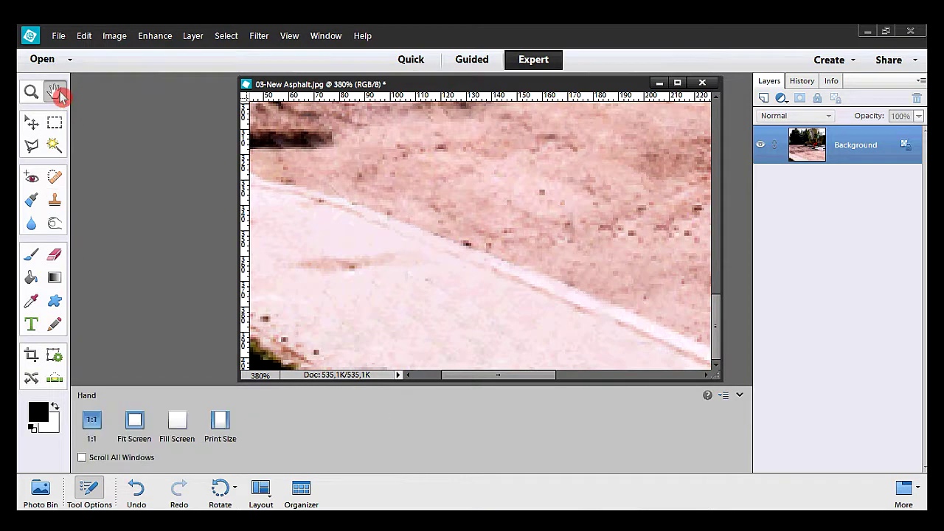